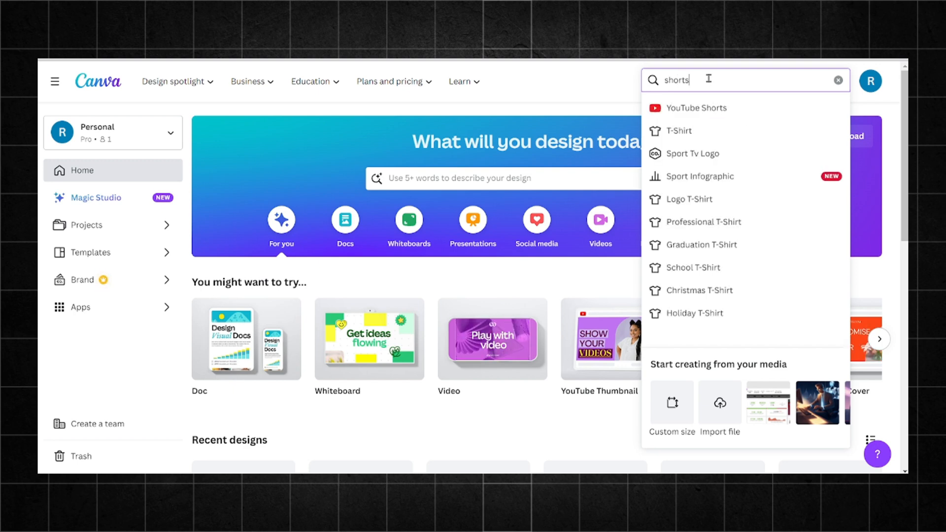
# Create a blank YouTube Shorts design and search the elements library for "shapes".
pyautogui.click(717, 109)
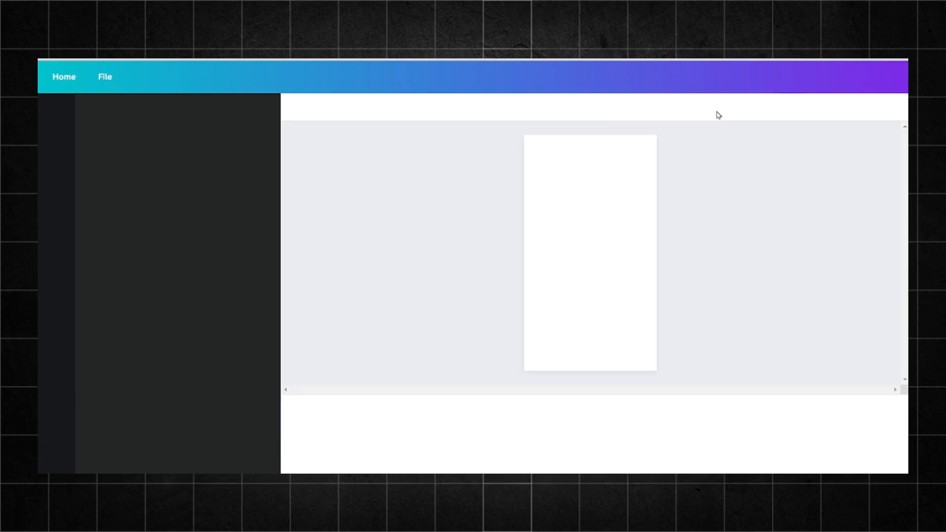
pyautogui.click(59, 162)
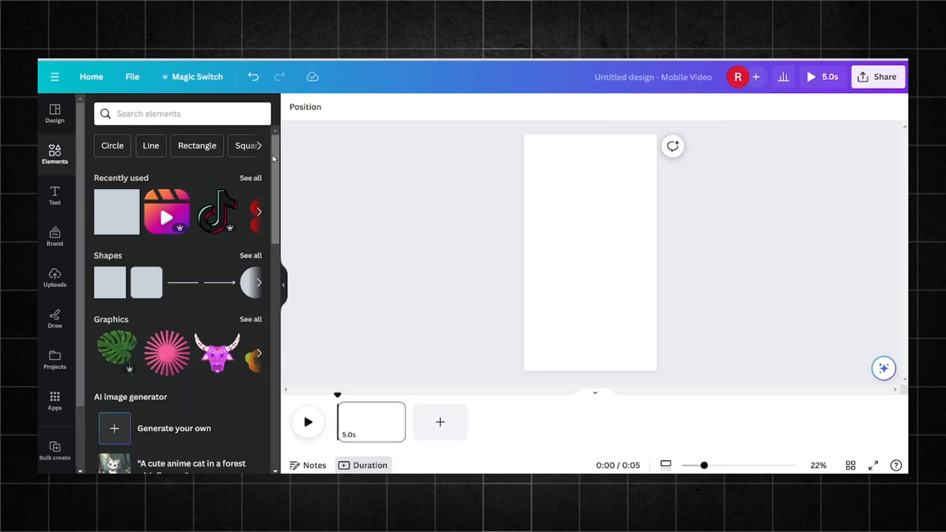
pyautogui.click(153, 114)
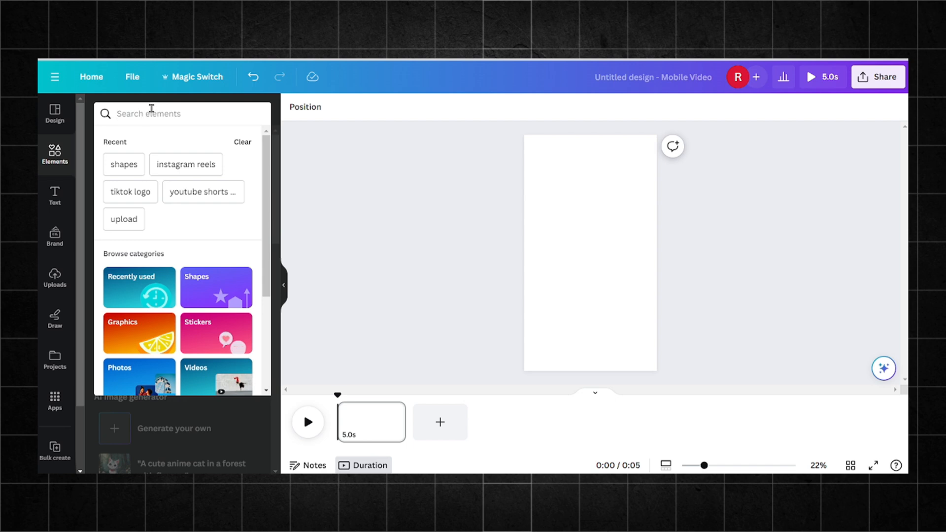
pyautogui.write('shapes')
pyautogui.press('Return')
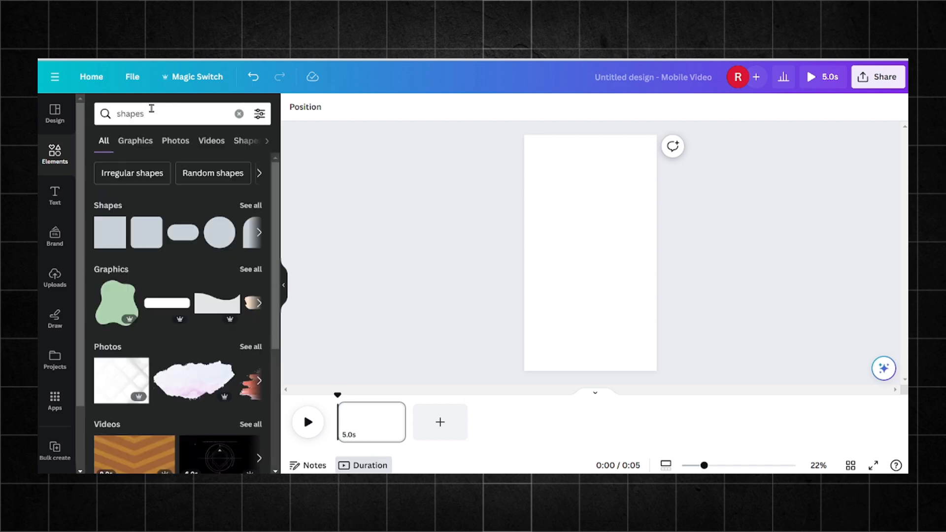
# Add a square shape, stretch it over the lower half of the page and fill it with turquoise blue.
pyautogui.moveTo(133, 244); pyautogui.dragTo(524, 268)
pyautogui.moveTo(599, 268); pyautogui.dragTo(657, 268)
pyautogui.moveTo(590, 289); pyautogui.dragTo(594, 371)
pyautogui.moveTo(590, 249)
pyautogui.mouseDown()
pyautogui.moveTo(589, 275)
pyautogui.moveTo(597, 253)
pyautogui.mouseUp()
pyautogui.click(351, 107)
pyautogui.click(126, 367)
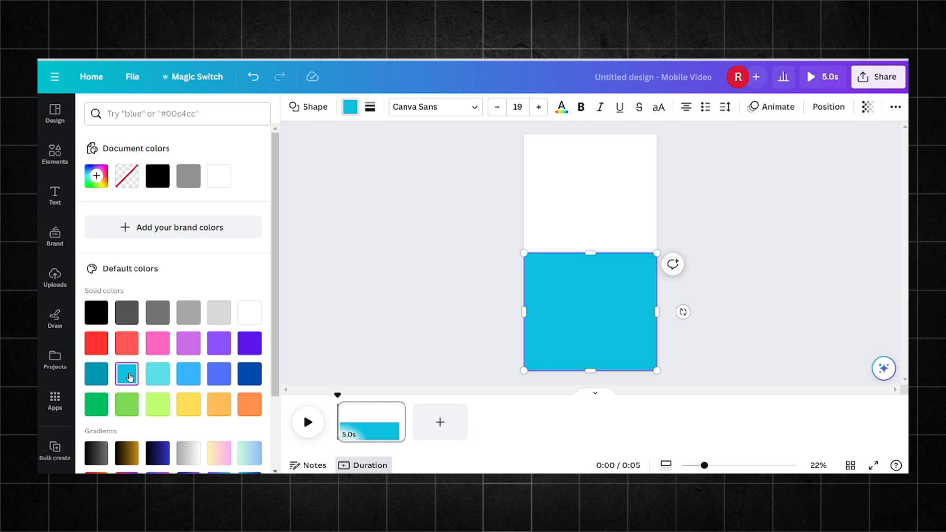
pyautogui.press('Escape')
pyautogui.click(495, 255)
# Duplicate the blue rectangle onto the upper half of the page and recolour the copy dark red.
pyautogui.click(616, 306)
pyautogui.hotkey('ctrl', 'd')
pyautogui.moveTo(601, 310); pyautogui.dragTo(597, 190)
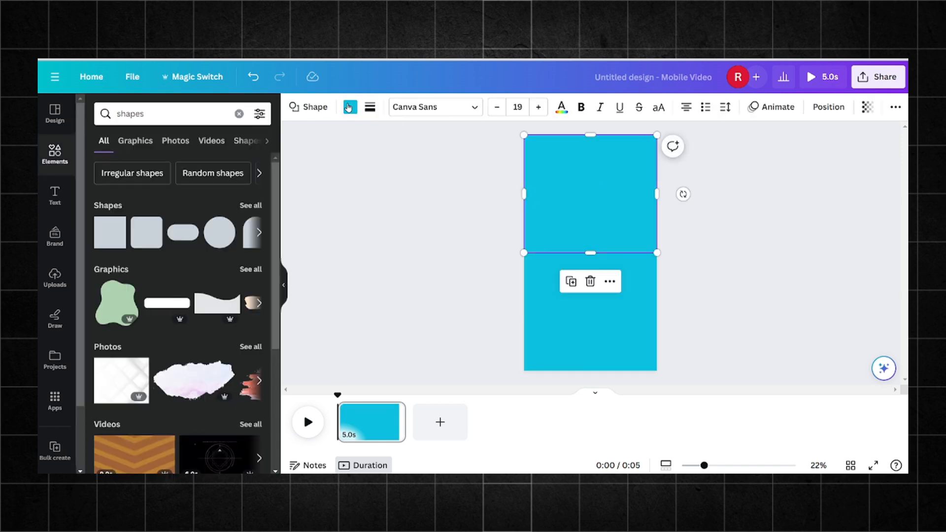
pyautogui.click(350, 107)
pyautogui.click(96, 343)
pyautogui.click(96, 176)
pyautogui.moveTo(224, 233); pyautogui.dragTo(403, 237)
pyautogui.click(472, 217)
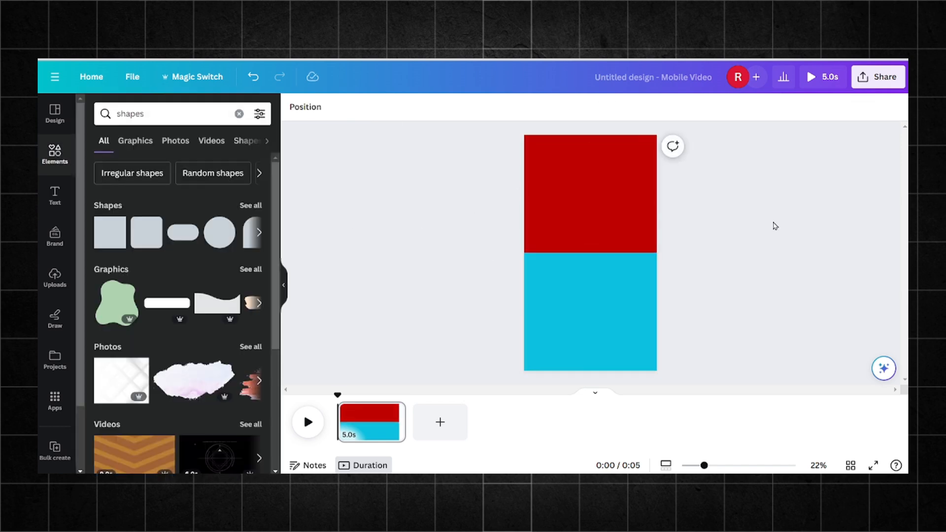
# Add a thin black bar across the boundary between the red and blue halves, with a black circle centred on it.
pyautogui.click(110, 232)
pyautogui.click(351, 107)
pyautogui.click(95, 311)
pyautogui.press('Escape')
pyautogui.moveTo(570, 253); pyautogui.dragTo(414, 253)
pyautogui.moveTo(610, 253); pyautogui.dragTo(796, 264)
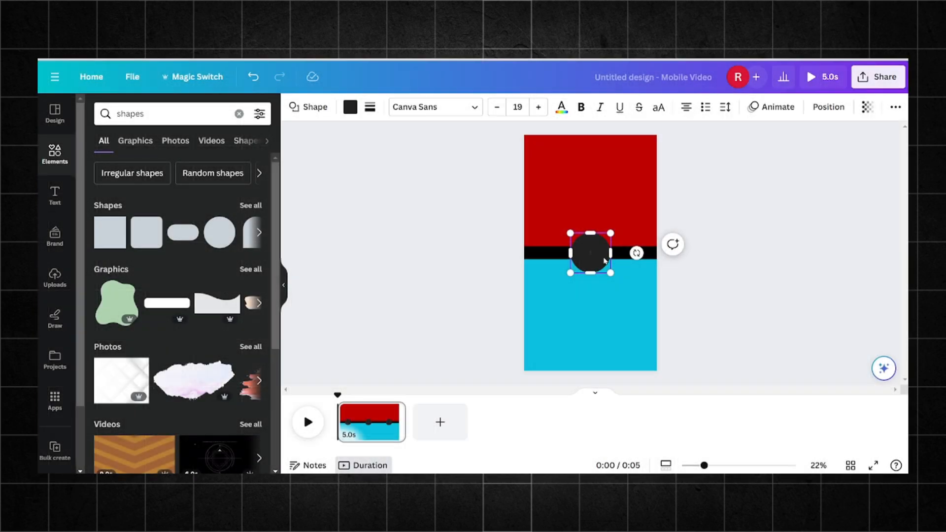
pyautogui.moveTo(591, 248)
pyautogui.mouseDown()
pyautogui.moveTo(581, 247)
pyautogui.moveTo(590, 251)
pyautogui.mouseUp()
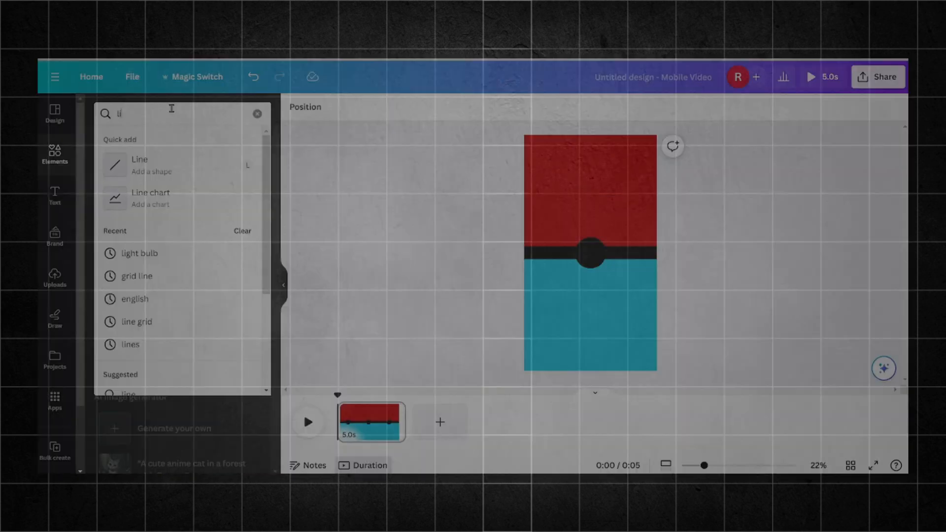
# Search the elements for "lightning" and list all matching graphics.
pyautogui.write('ght')
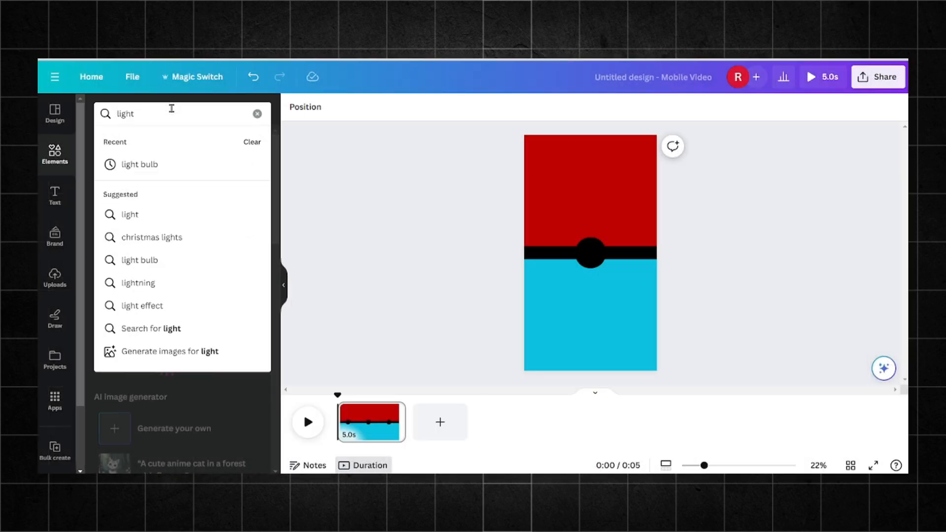
pyautogui.write('ning')
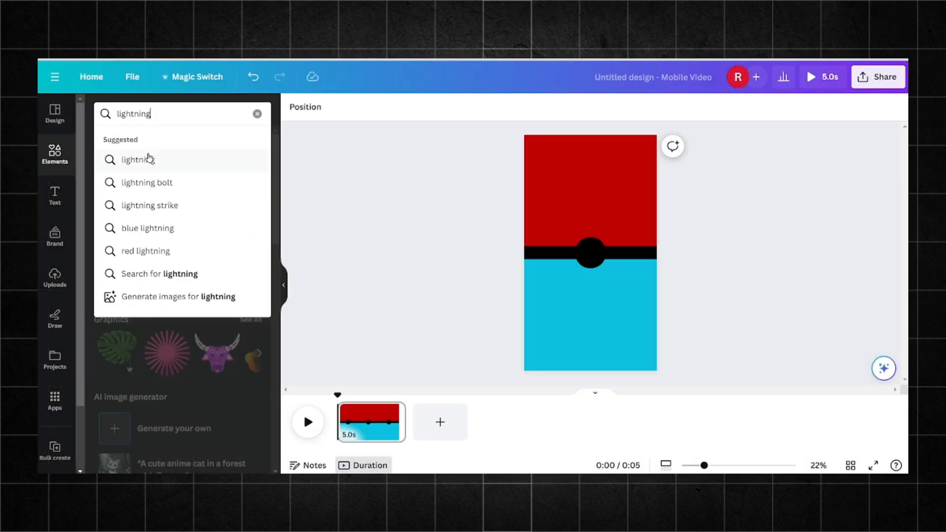
pyautogui.click(148, 159)
pyautogui.click(250, 205)
pyautogui.scroll(-2, 219, 314)
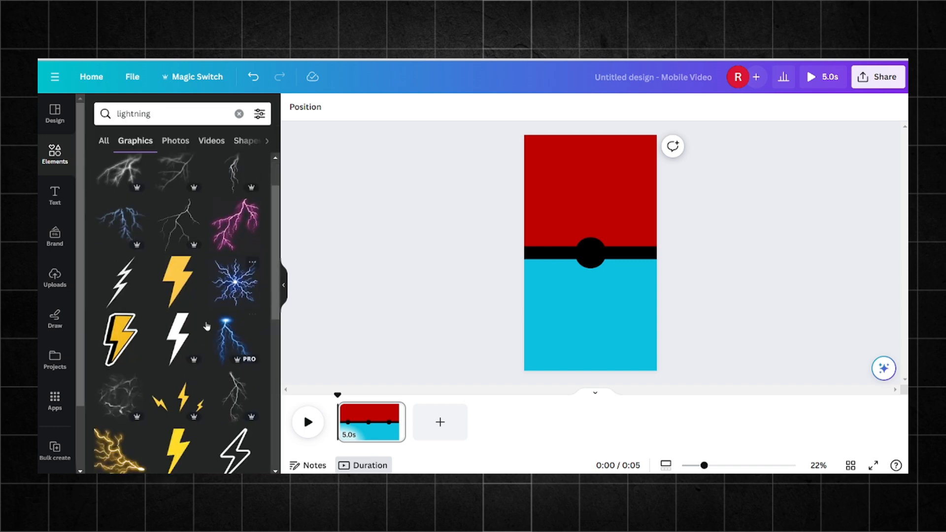
# Add the yellow lightning bolt with a black outline and shrink it to fit inside the central black circle.
pyautogui.click(123, 335)
pyautogui.moveTo(616, 213); pyautogui.dragTo(582, 267)
pyautogui.moveTo(586, 326); pyautogui.dragTo(604, 293)
pyautogui.click(253, 77)
pyautogui.click(572, 276)
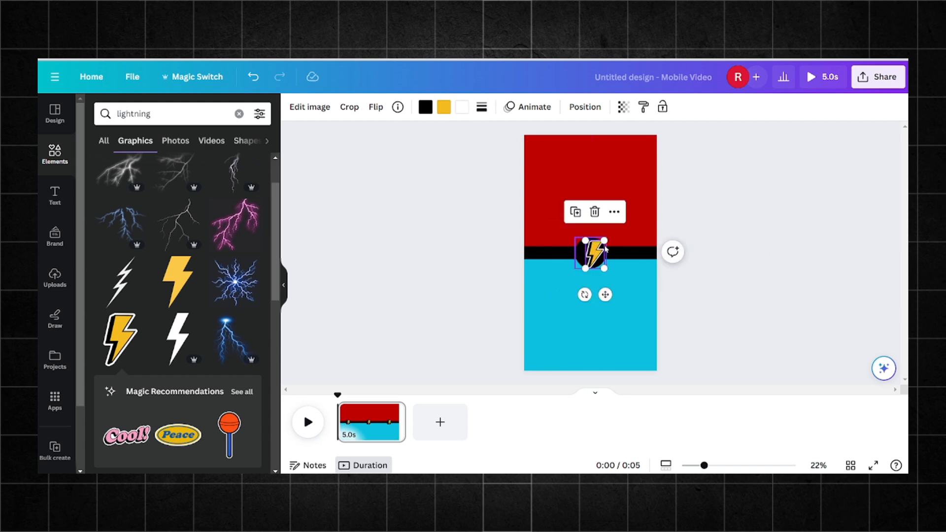
pyautogui.click(789, 344)
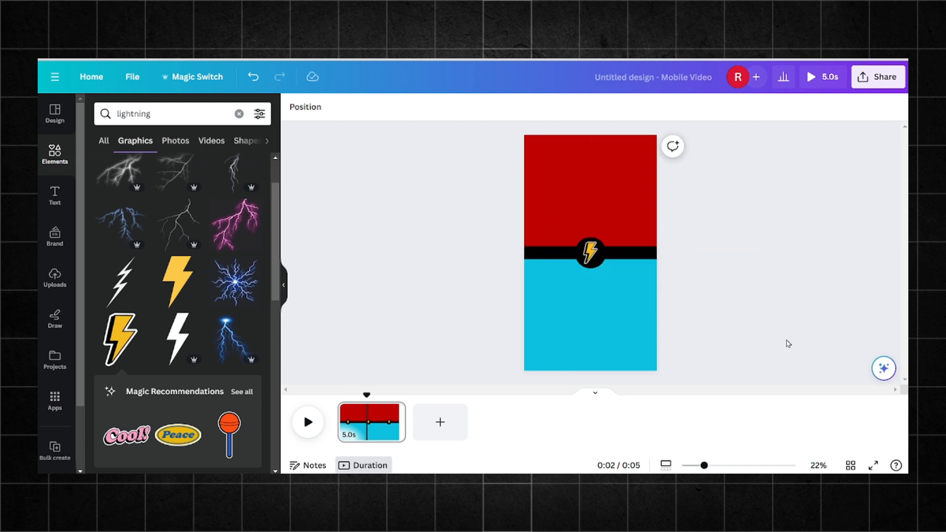
# Give the black horizontal bar a Pulse motion effect with reduced intensity.
pyautogui.click(649, 257)
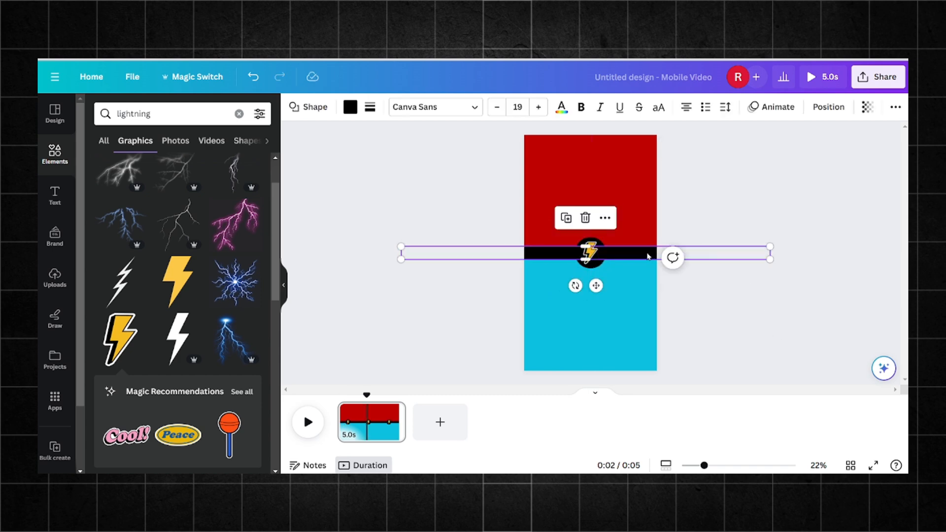
pyautogui.click(764, 111)
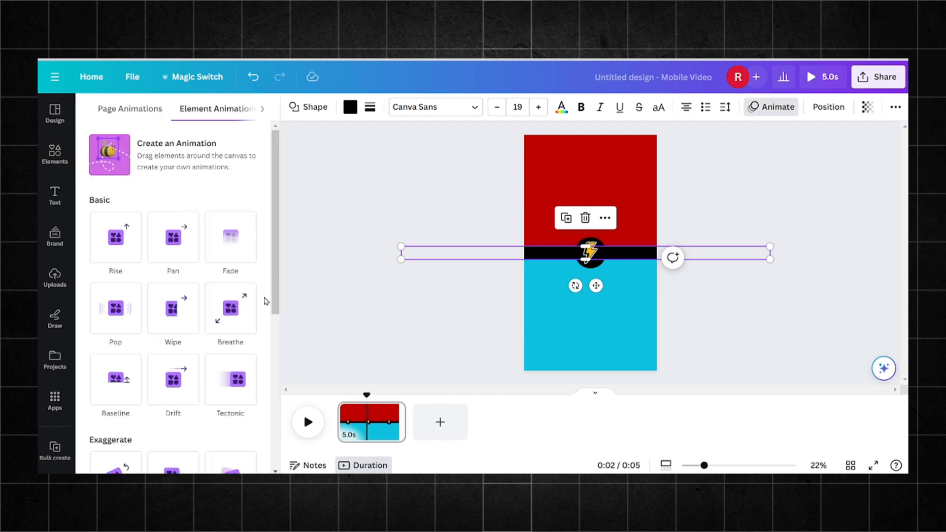
pyautogui.scroll(-5, 227, 319)
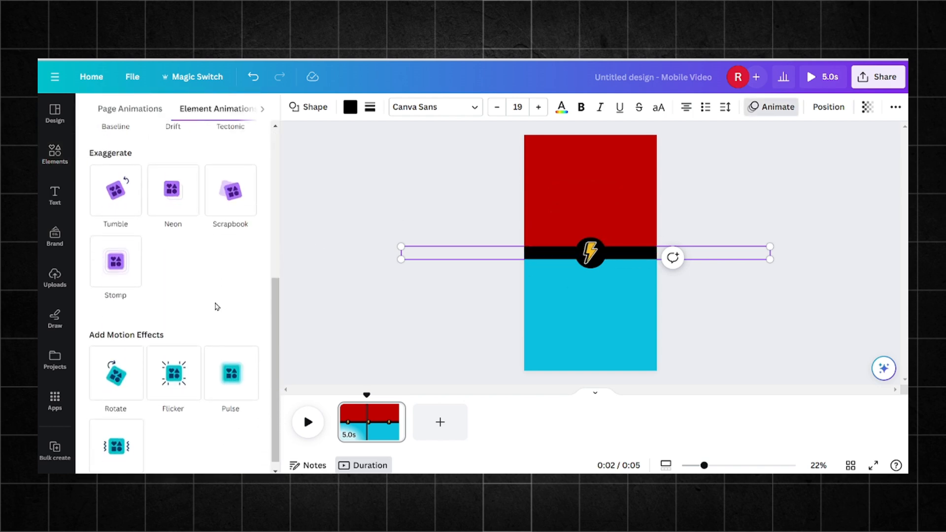
pyautogui.click(228, 375)
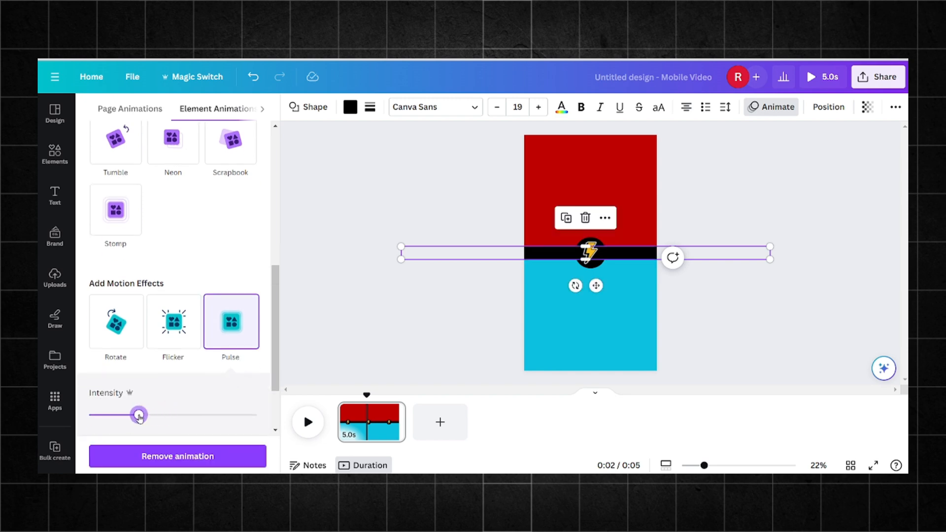
pyautogui.moveTo(139, 416); pyautogui.dragTo(116, 417)
# Give the lightning bolt in the centre a Pulse motion effect with low intensity.
pyautogui.click(590, 253)
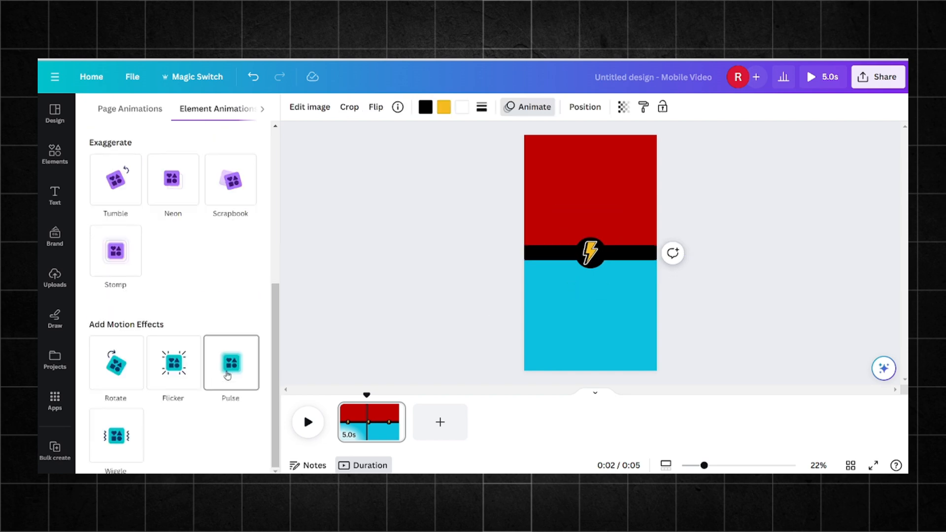
pyautogui.click(230, 364)
pyautogui.moveTo(139, 358); pyautogui.dragTo(107, 358)
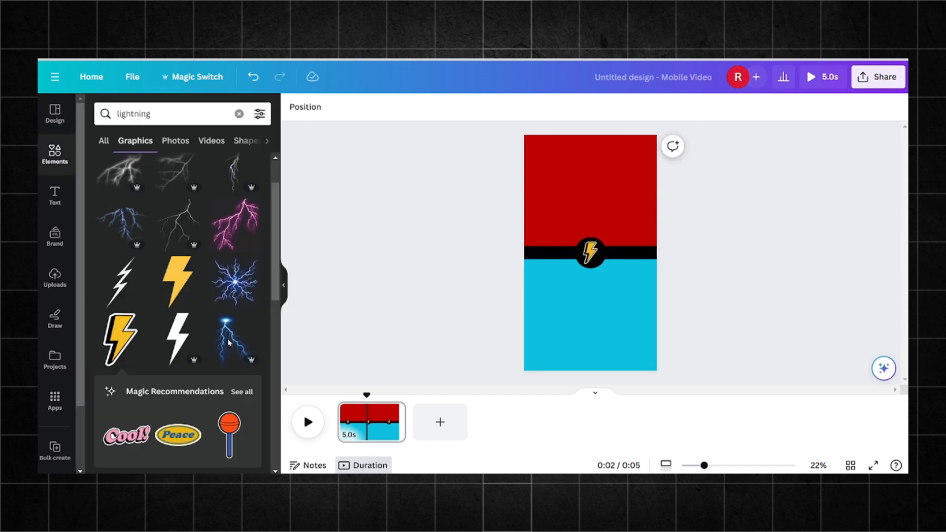
# Add a heading reading "Pizza" on the red half and another reading "Burger" on the blue half.
pyautogui.click(55, 195)
pyautogui.click(180, 249)
pyautogui.moveTo(600, 288); pyautogui.dragTo(626, 219)
pyautogui.write('Pizza')
pyautogui.moveTo(610, 244); pyautogui.dragTo(596, 347)
pyautogui.doubleClick(590, 299)
pyautogui.write('Burger')
pyautogui.click(754, 324)
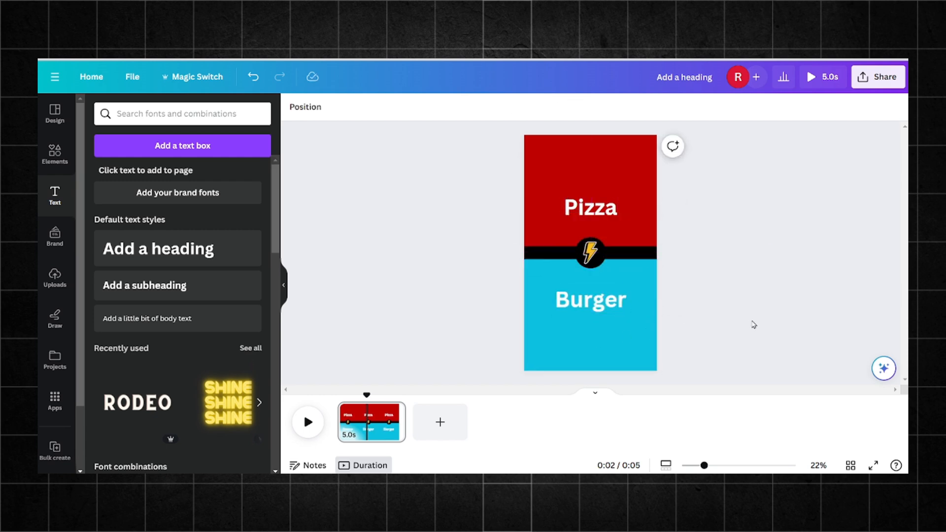
# Apply a Shadow text effect in black to the "Pizza" heading.
pyautogui.click(591, 207)
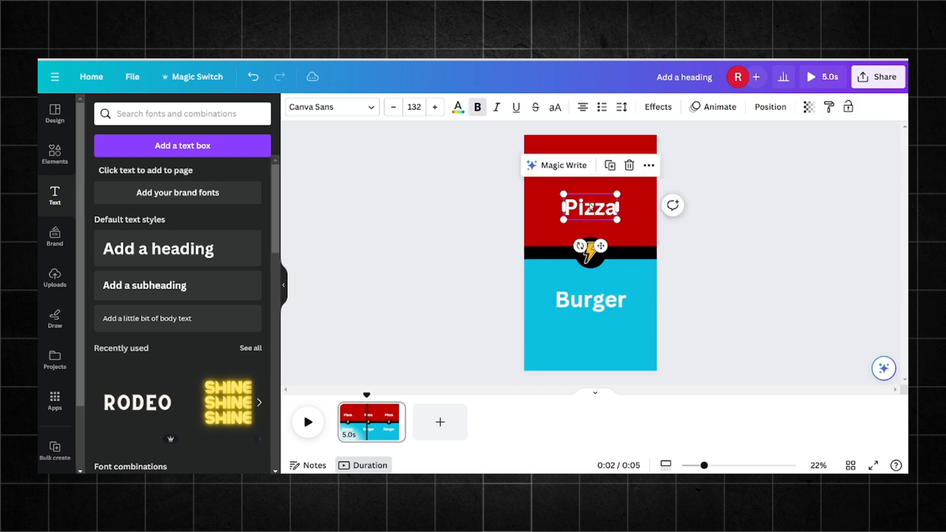
pyautogui.click(657, 107)
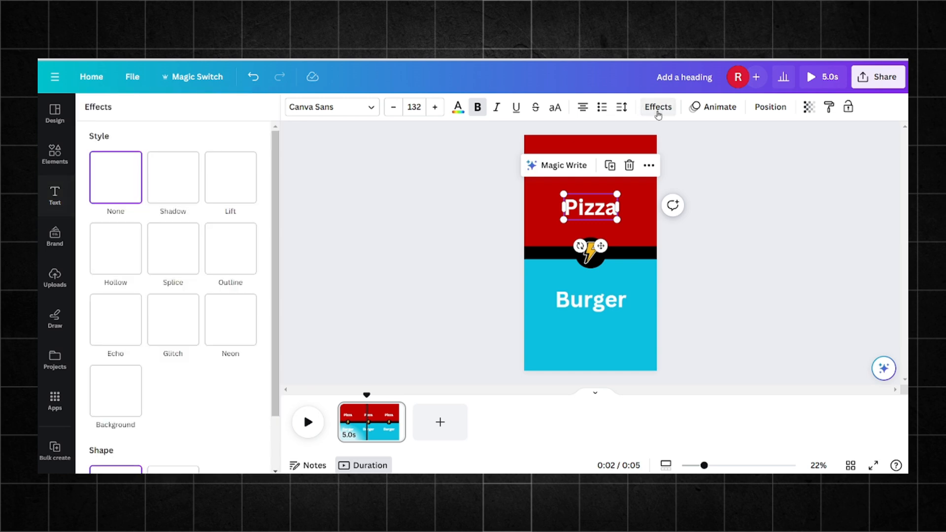
pyautogui.click(170, 188)
pyautogui.click(248, 363)
pyautogui.click(125, 230)
pyautogui.click(181, 187)
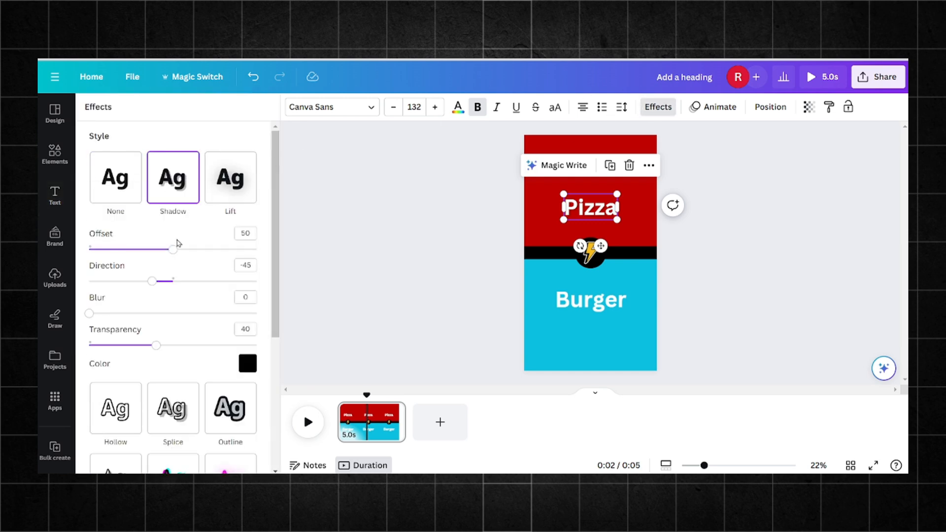
# Apply a black Shadow text effect to the "Burger" heading and increase its offset.
pyautogui.click(600, 308)
pyautogui.click(168, 188)
pyautogui.click(248, 363)
pyautogui.click(124, 230)
pyautogui.click(173, 179)
pyautogui.moveTo(174, 249); pyautogui.dragTo(183, 253)
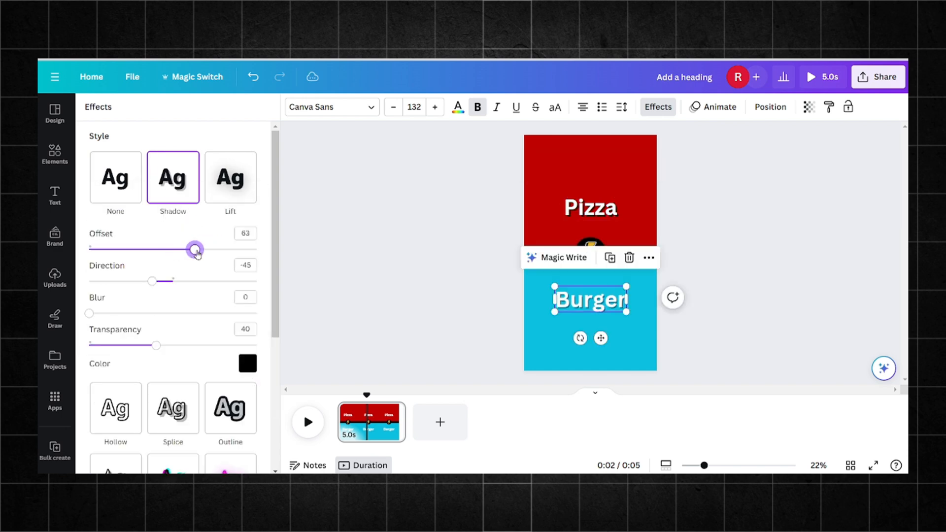
pyautogui.click(740, 280)
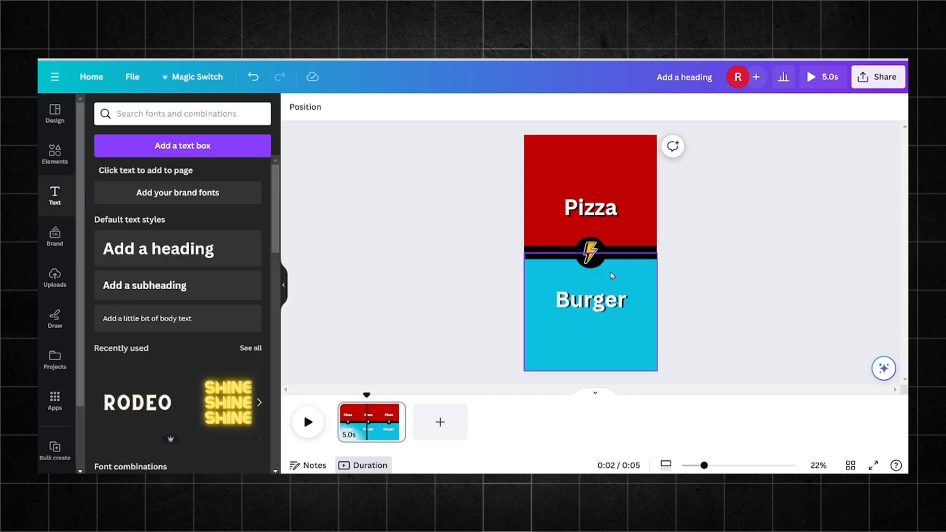
# Extend the page duration to 6.3 s and trim the start of the "Pizza" text so it lasts about 6.1 s.
pyautogui.rightClick(588, 216)
pyautogui.click(655, 335)
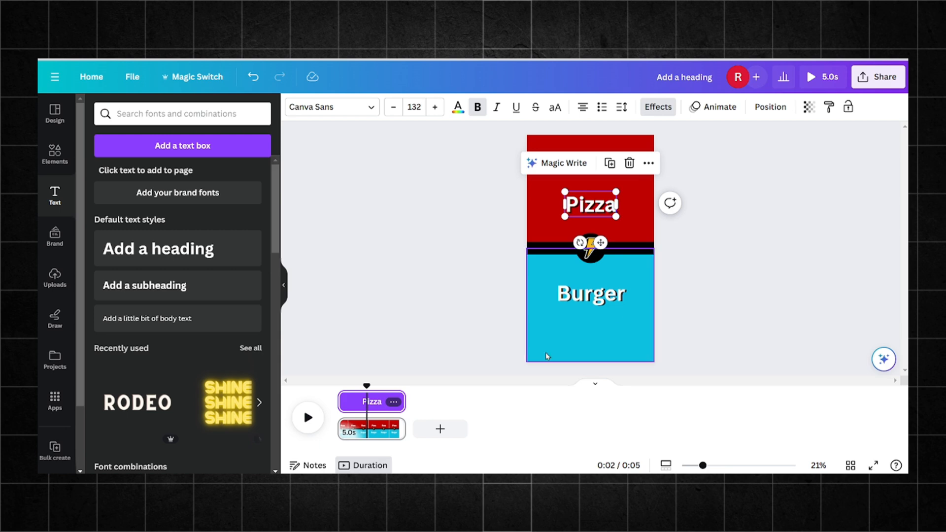
pyautogui.moveTo(405, 430); pyautogui.dragTo(422, 434)
pyautogui.click(345, 402)
pyautogui.moveTo(344, 402); pyautogui.dragTo(340, 401)
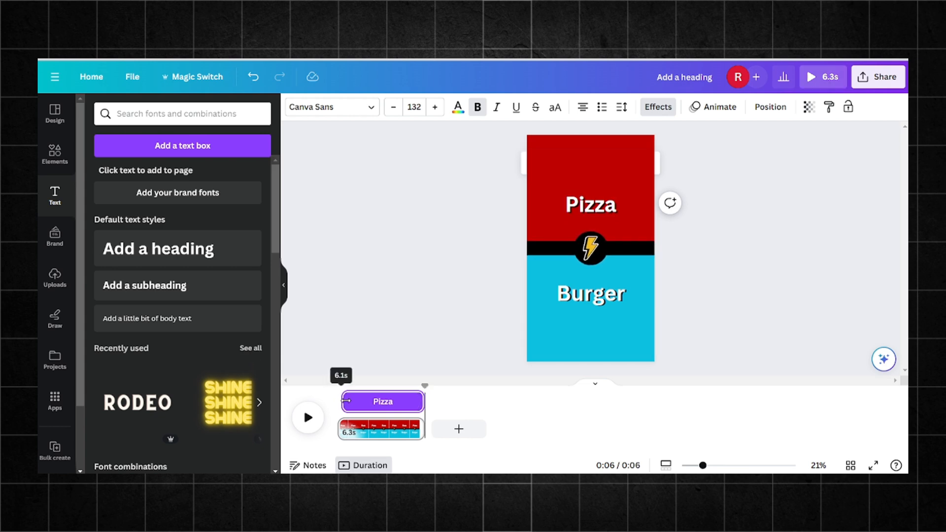
# Apply the Pop animation to the "Burger" text on exit and lower its speed.
pyautogui.click(592, 296)
pyautogui.click(719, 109)
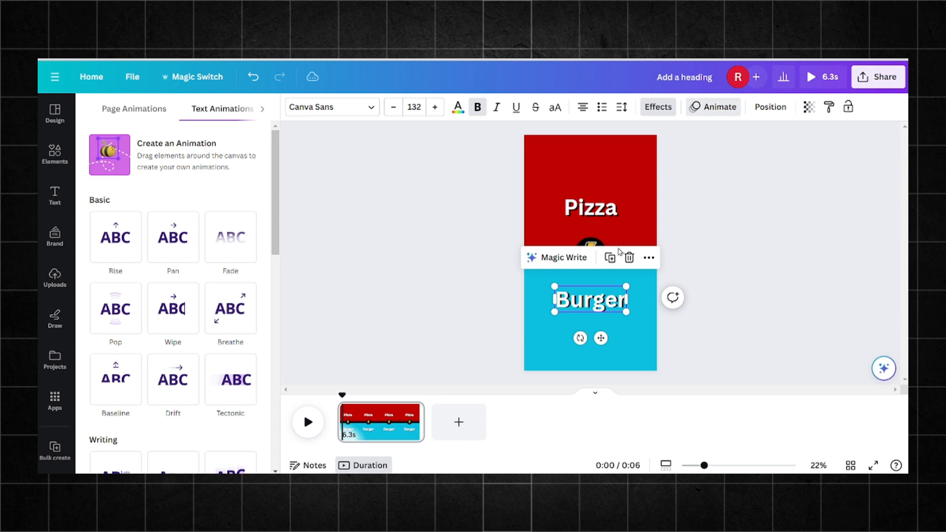
pyautogui.click(122, 318)
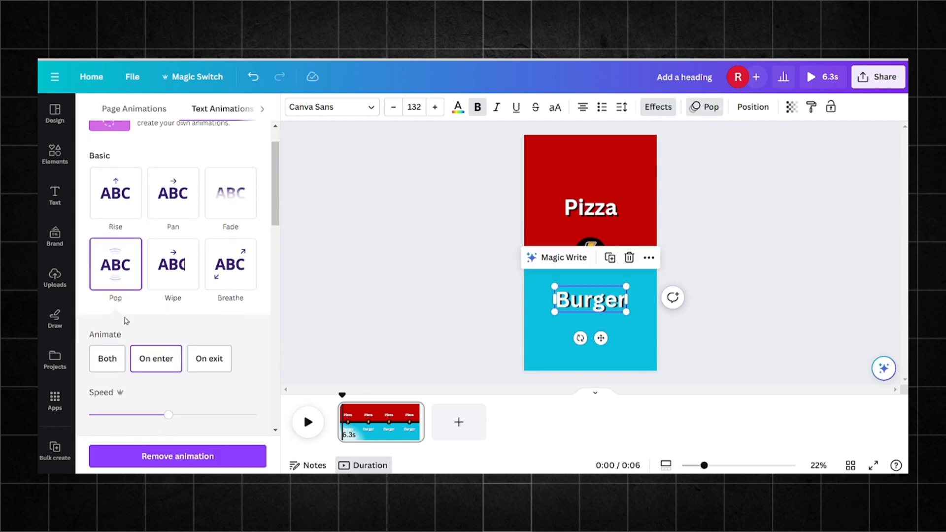
pyautogui.click(123, 366)
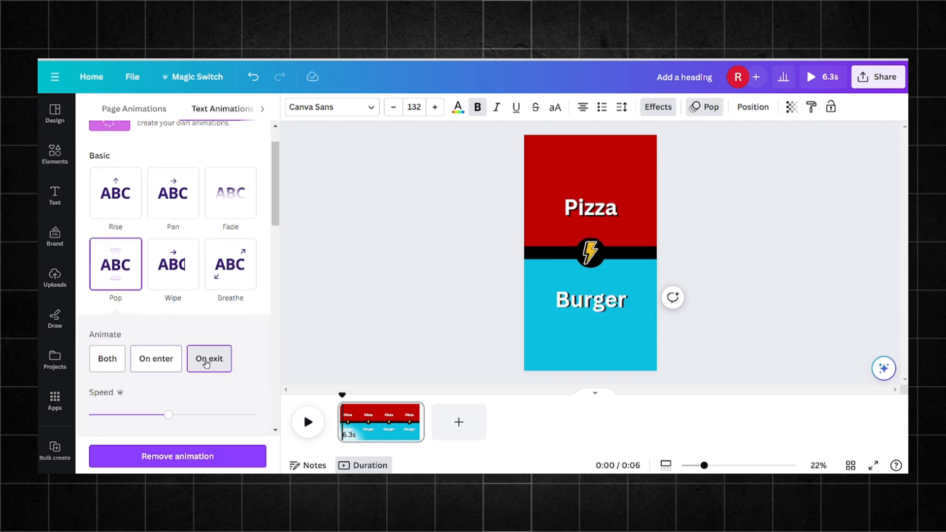
pyautogui.moveTo(169, 415)
pyautogui.mouseDown()
pyautogui.moveTo(136, 417)
pyautogui.moveTo(150, 416)
pyautogui.mouseUp()
# Trim the timings of the "Pizza" and "Burger" texts so they end around 0:04, and preview the video.
pyautogui.click(582, 222)
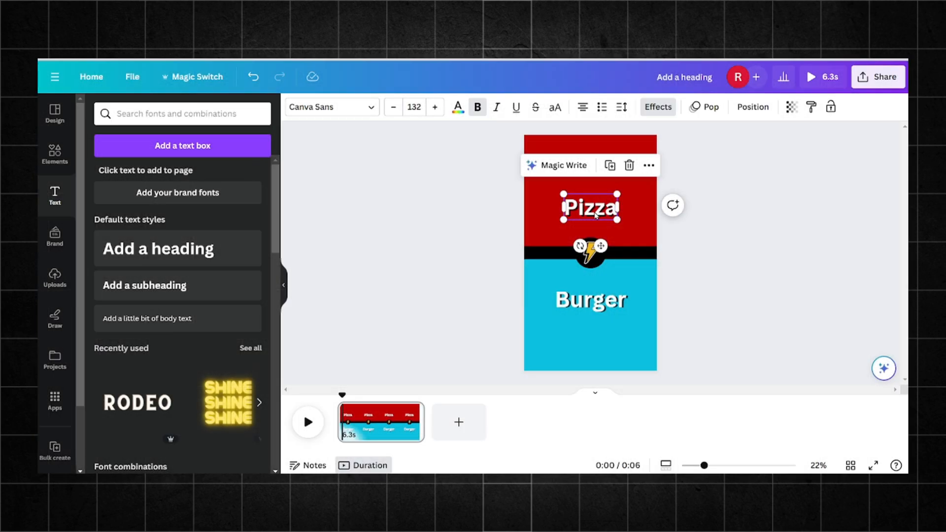
pyautogui.rightClick(596, 216)
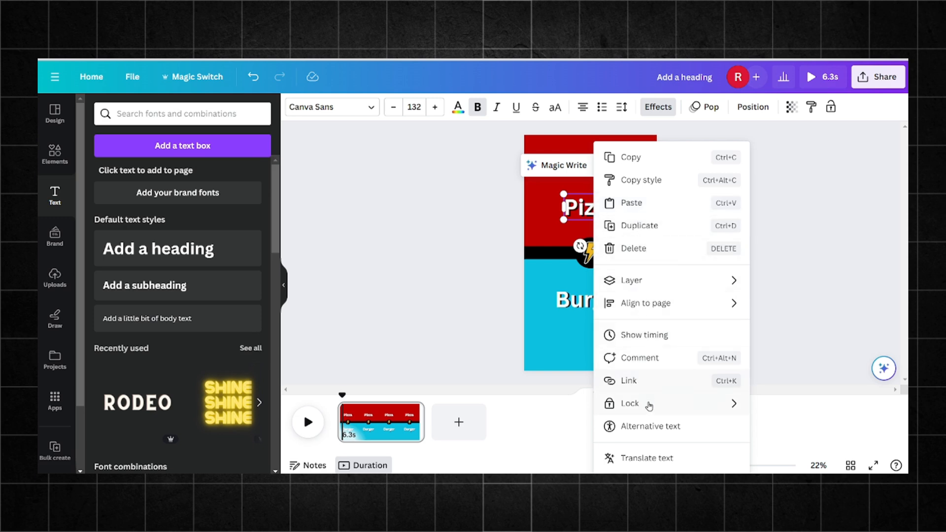
pyautogui.click(643, 336)
pyautogui.moveTo(418, 404); pyautogui.dragTo(398, 404)
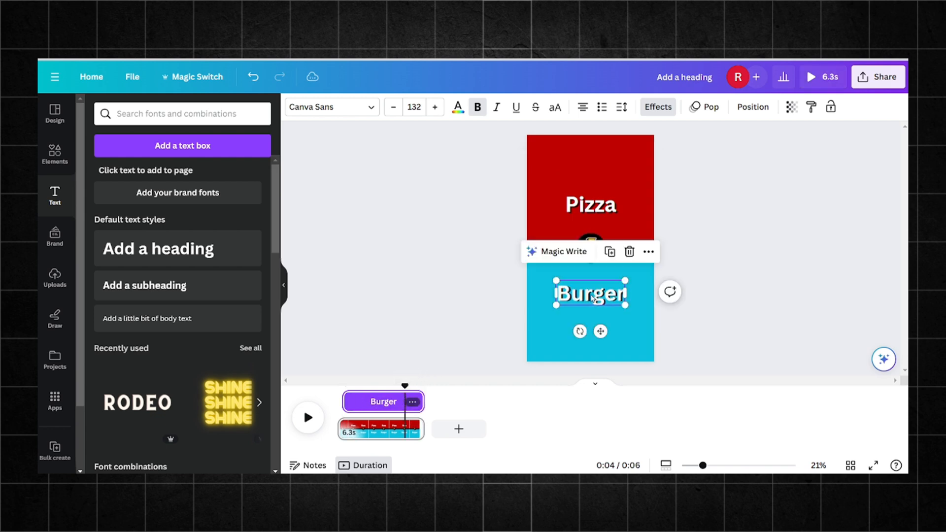
pyautogui.moveTo(417, 402); pyautogui.dragTo(399, 403)
pyautogui.click(307, 418)
pyautogui.click(308, 419)
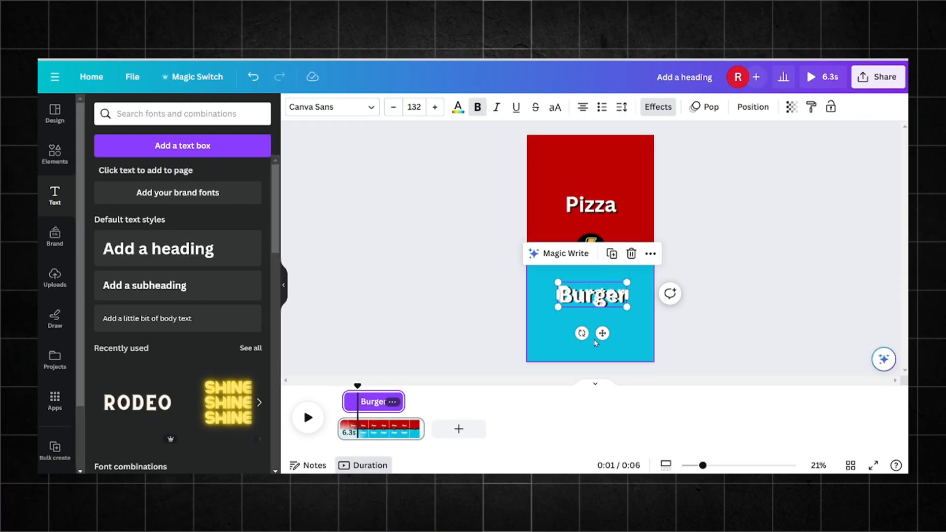
# Change the duplicated "Burger" text to "40%" and the duplicated "Pizza" text to "60%".
pyautogui.doubleClick(608, 302)
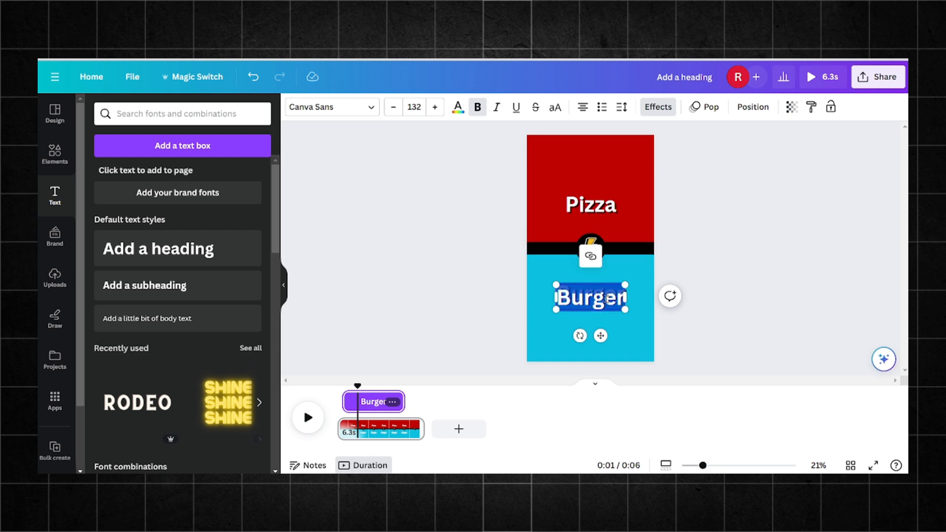
pyautogui.write('40%')
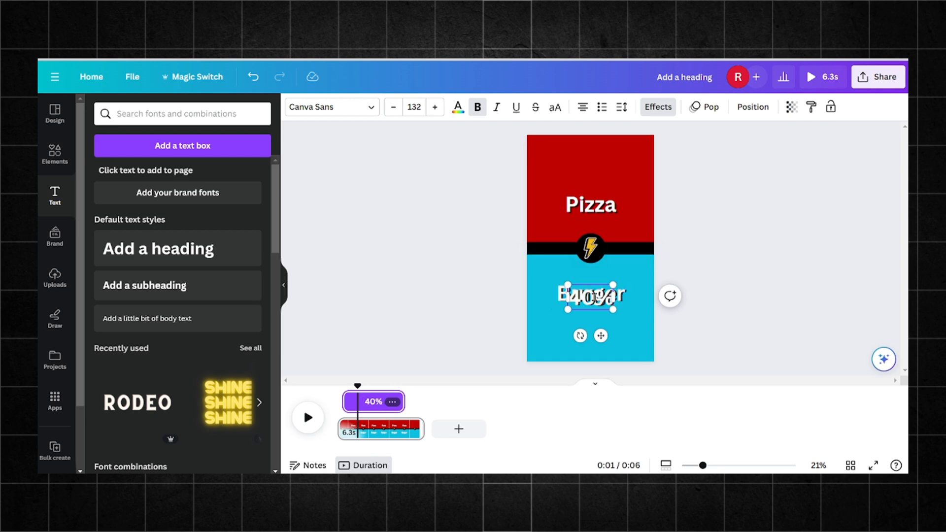
pyautogui.click(592, 204)
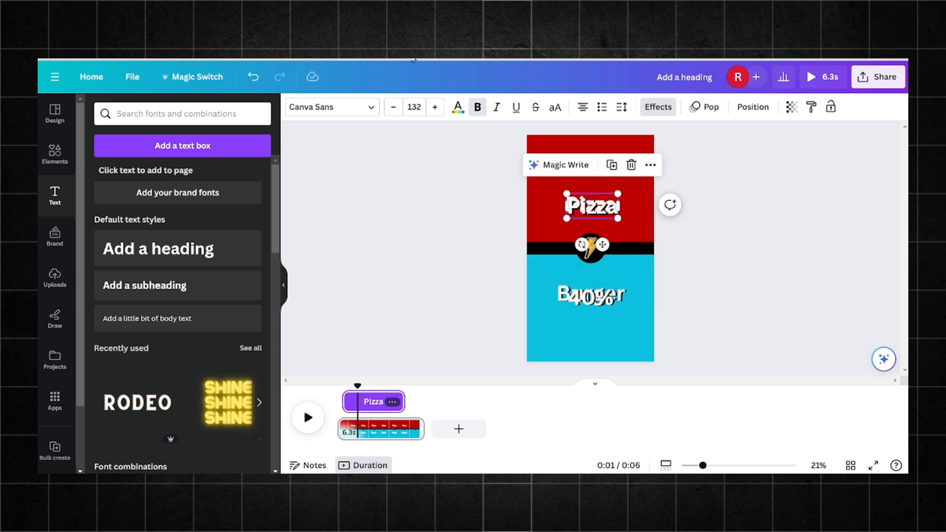
pyautogui.doubleClick(611, 208)
pyautogui.write('60%')
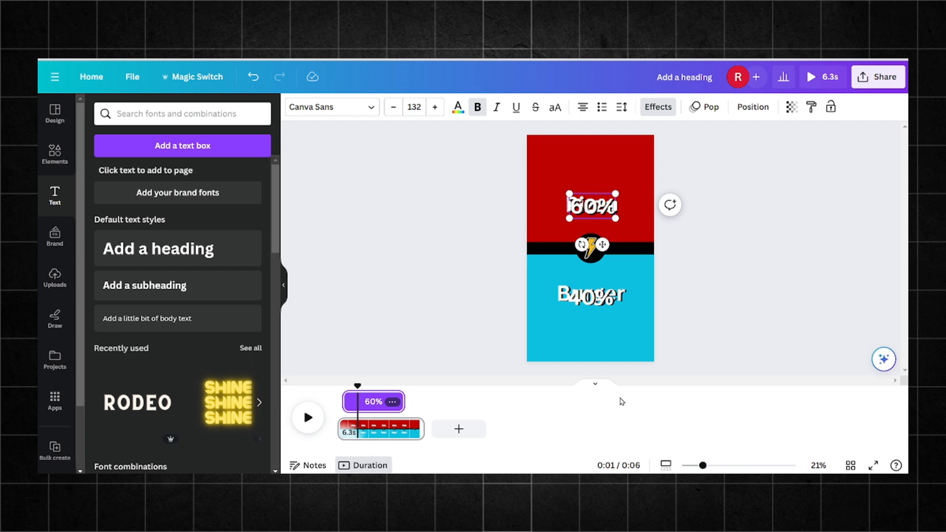
# Shift the timing of the percentage texts to the end of the page, after the headings, and preview the video.
pyautogui.moveTo(348, 401); pyautogui.dragTo(402, 400)
pyautogui.moveTo(345, 401); pyautogui.dragTo(430, 400)
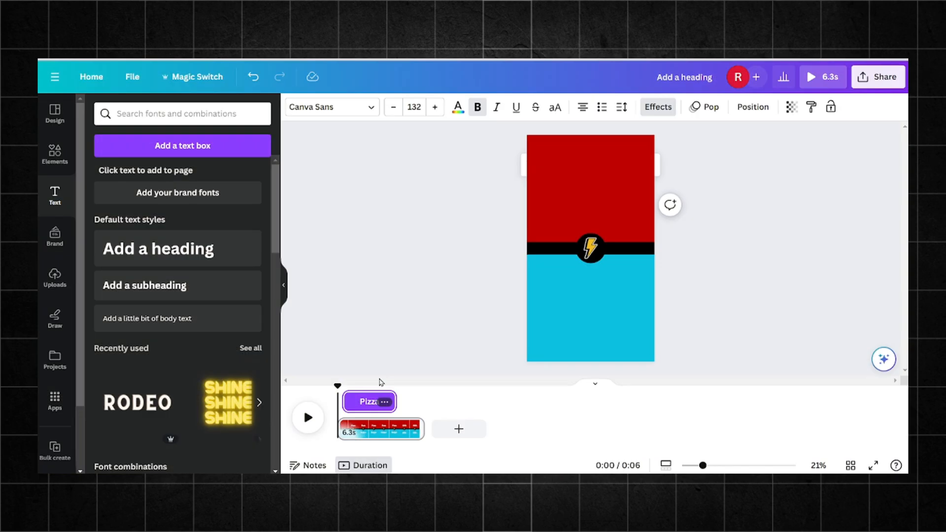
pyautogui.click(308, 419)
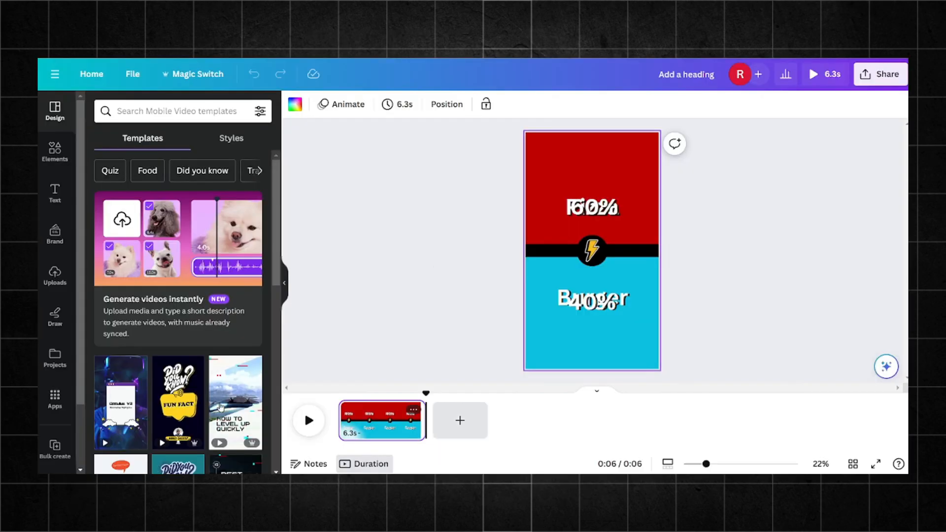
# Find the Bulk create app by searching for "bulk create" and start manual data entry.
pyautogui.click(54, 399)
pyautogui.click(137, 113)
pyautogui.write('bulk create')
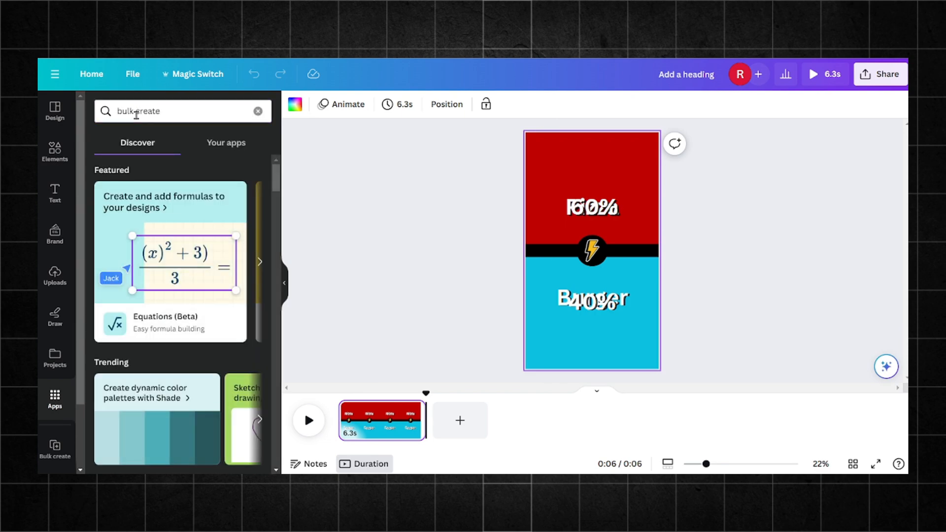
pyautogui.press('Return')
pyautogui.click(109, 157)
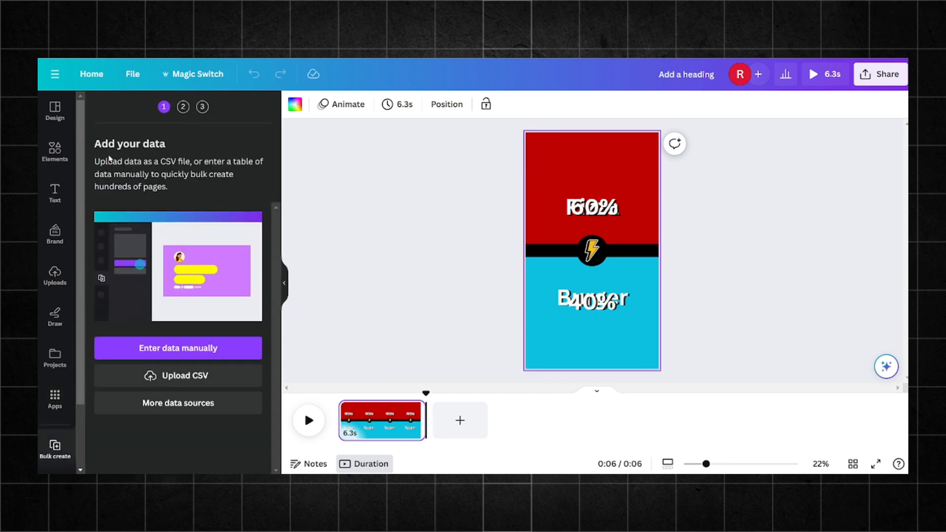
pyautogui.click(209, 355)
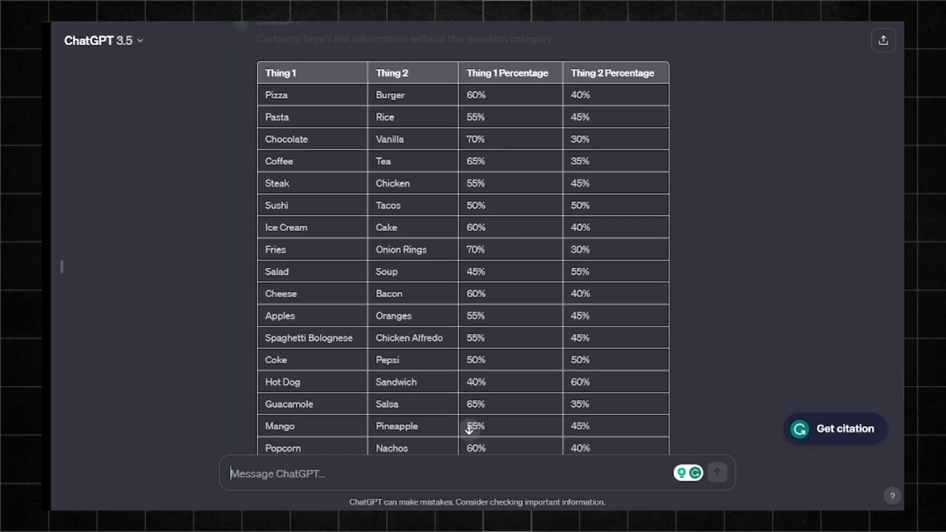
# Copy the food comparison table with its headers from ChatGPT and paste it over the sample data in the Bulk create table.
pyautogui.moveTo(259, 80); pyautogui.dragTo(598, 393)
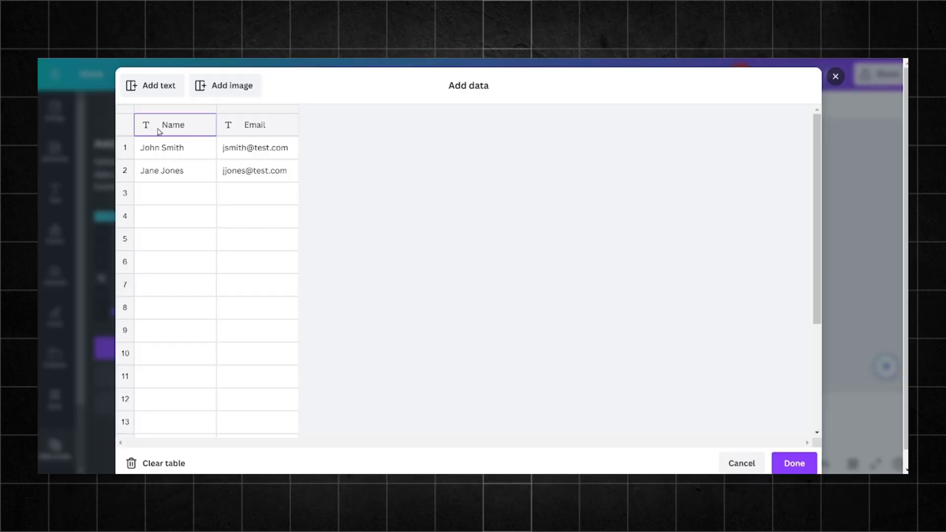
pyautogui.hotkey('ctrl', 'v')
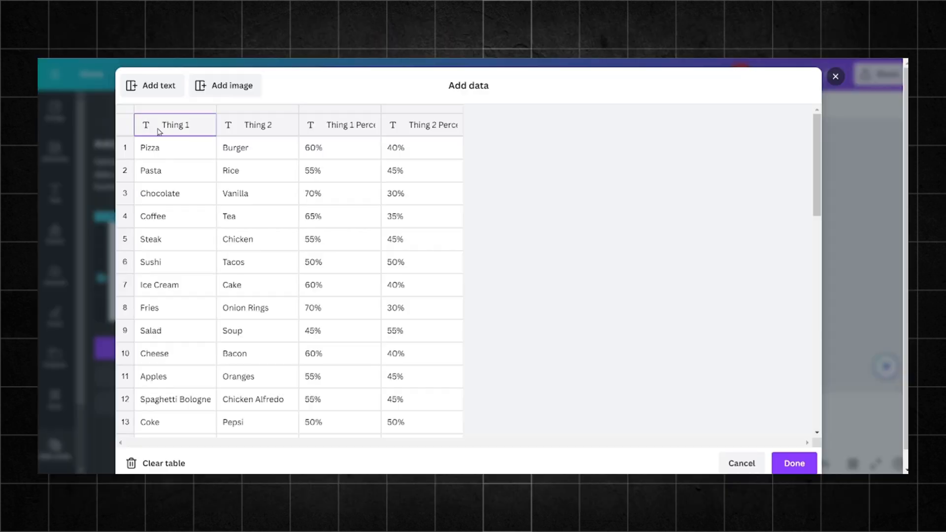
pyautogui.scroll(-10, 482, 229)
pyautogui.scroll(-3, 484, 228)
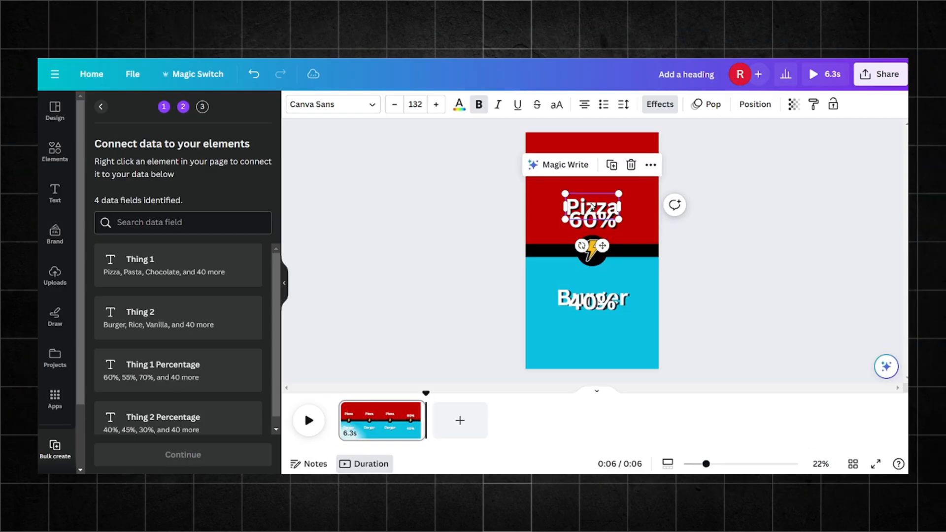
# Connect the "Pizza" text to the Thing 1 data field and the "Burger" text to Thing 2.
pyautogui.rightClick(590, 206)
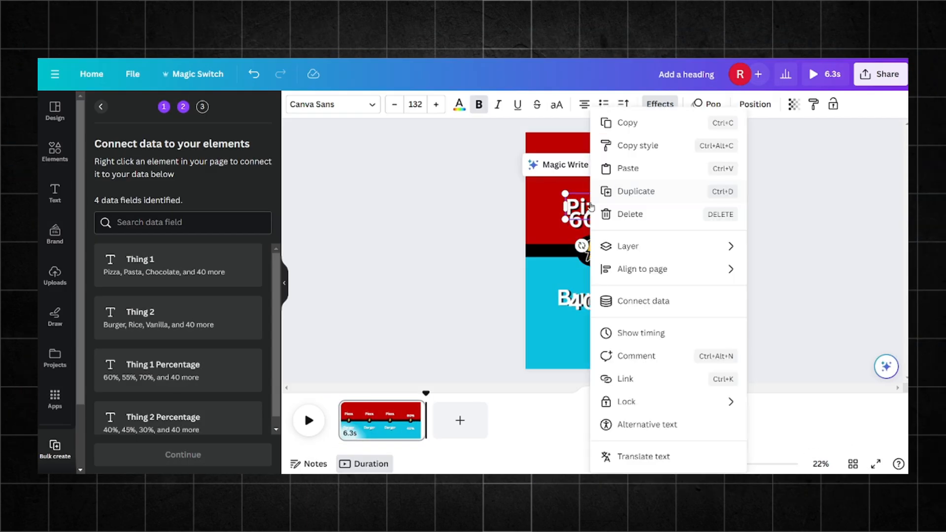
pyautogui.click(654, 305)
pyautogui.click(640, 277)
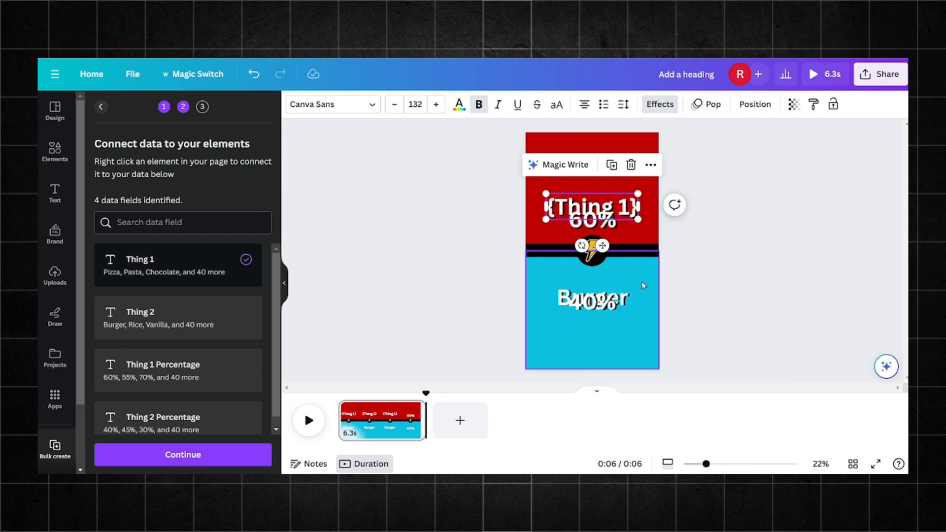
pyautogui.rightClick(623, 298)
pyautogui.click(663, 301)
pyautogui.click(671, 364)
# Connect the "40%" text to the Thing 2 Percentage data field and the "60%" text to Thing 1 Percentage.
pyautogui.rightClick(607, 301)
pyautogui.click(628, 308)
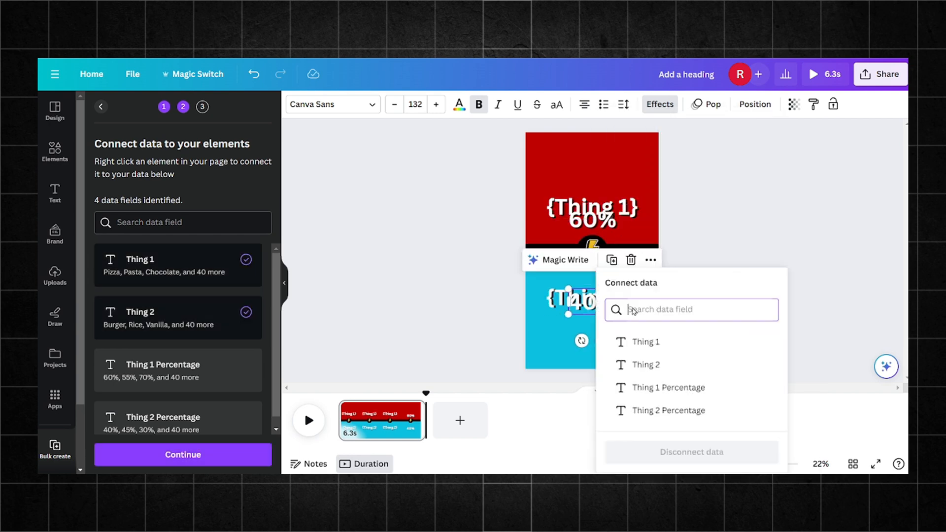
pyautogui.click(700, 410)
pyautogui.click(590, 223)
pyautogui.rightClick(590, 222)
pyautogui.click(614, 232)
pyautogui.click(656, 338)
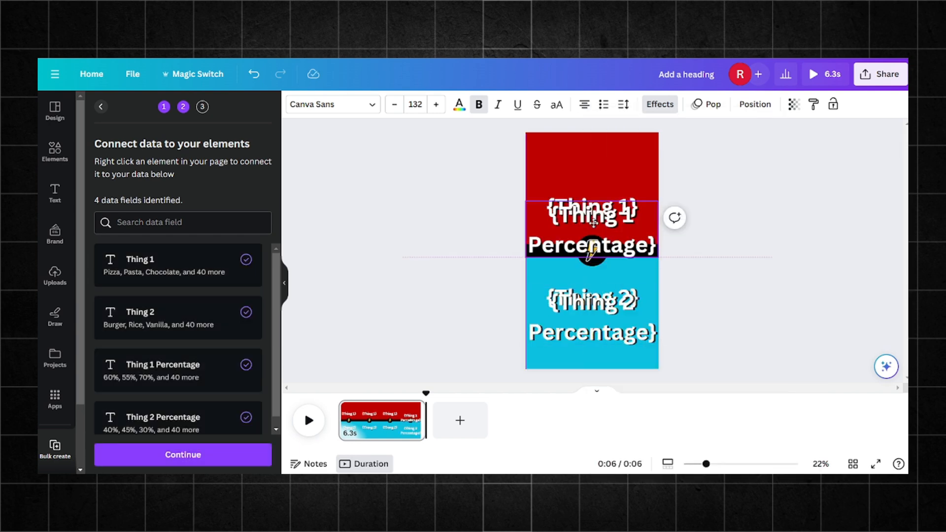
# Continue with the connected data fields and generate the pages from the table rows.
pyautogui.click(173, 461)
pyautogui.scroll(-15, 177, 360)
pyautogui.click(207, 459)
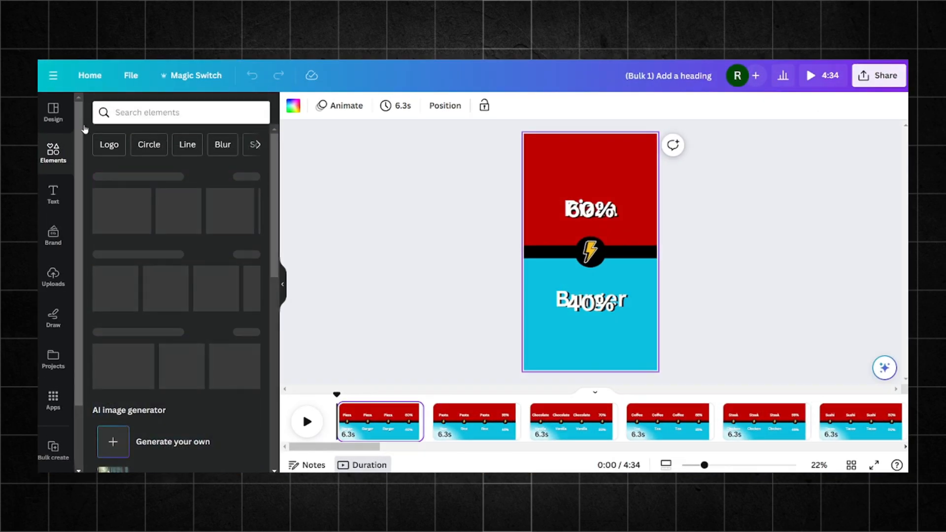
# Search photos for "pizza", insert the whole pepperoni pizza and place it resized above the "Pizza" heading.
pyautogui.click(138, 117)
pyautogui.write('pizza')
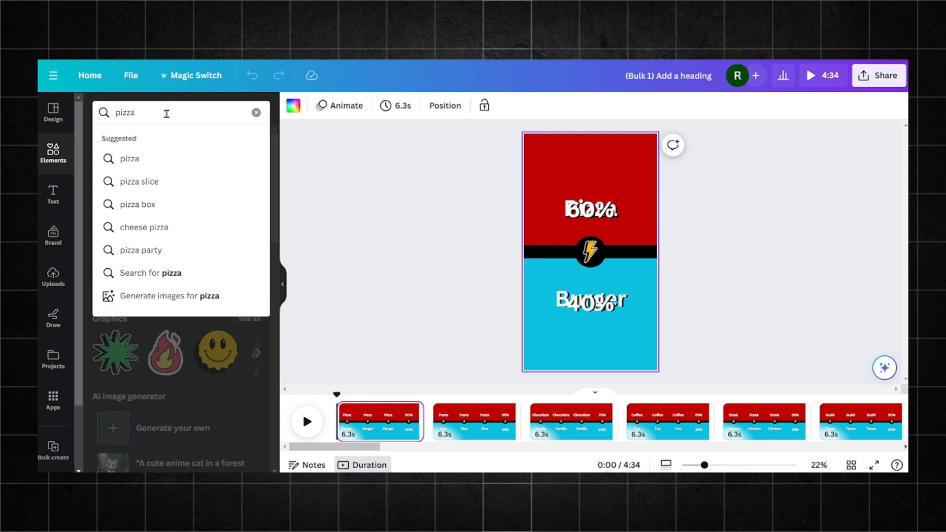
pyautogui.click(158, 165)
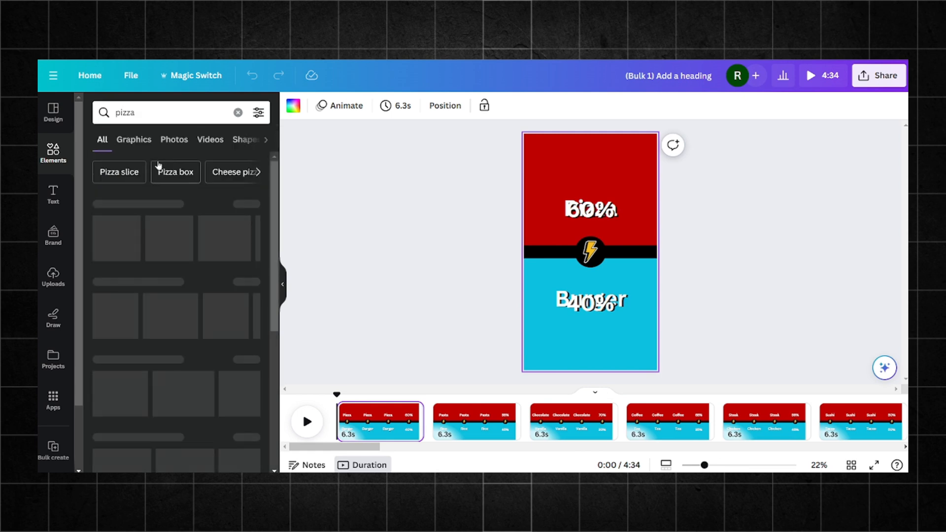
pyautogui.click(173, 140)
pyautogui.click(130, 219)
pyautogui.moveTo(676, 285); pyautogui.dragTo(596, 168)
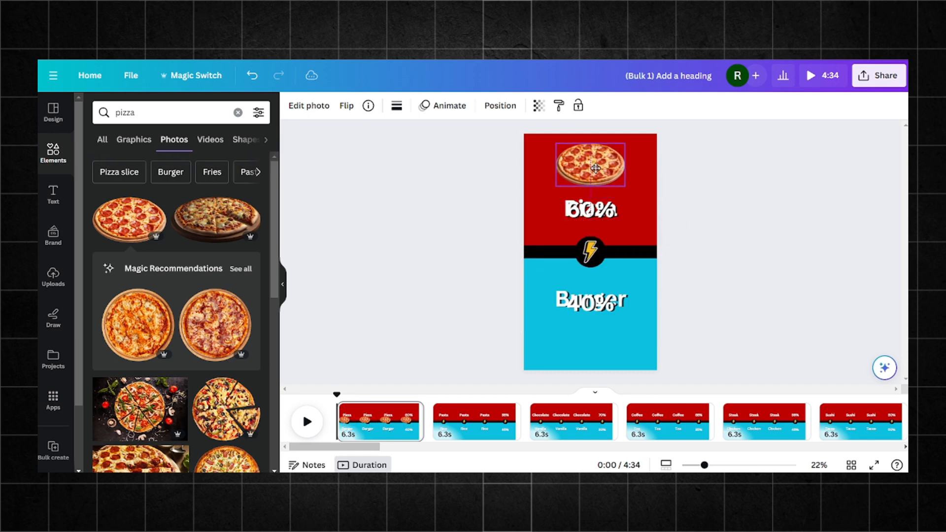
# Search photos for "burger", insert the double cheeseburger and place it resized below the "Burger" heading.
pyautogui.doubleClick(173, 113)
pyautogui.write('burger')
pyautogui.press('Return')
pyautogui.click(174, 141)
pyautogui.click(133, 230)
pyautogui.moveTo(587, 249); pyautogui.dragTo(587, 306)
pyautogui.moveTo(649, 356); pyautogui.dragTo(598, 314)
pyautogui.hotkey('ctrl', 'z')
pyautogui.click(599, 336)
pyautogui.moveTo(553, 268); pyautogui.dragTo(578, 323)
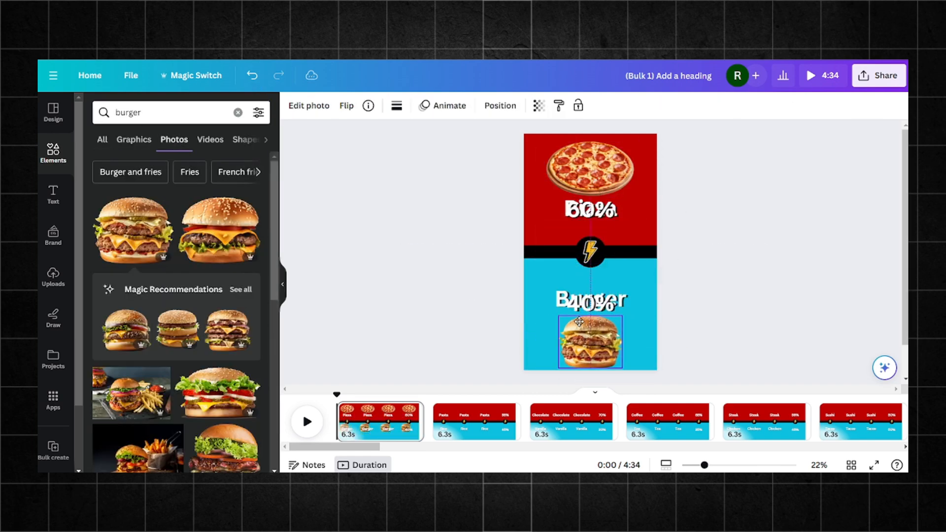
# Show the timing of the pizza photo and trim its start so it appears slightly after the page begins.
pyautogui.click(544, 349)
pyautogui.click(614, 175)
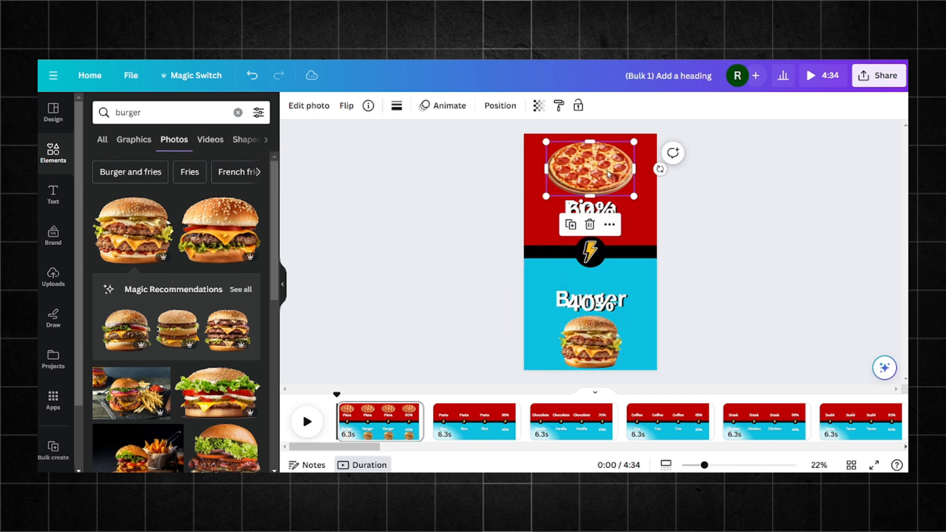
pyautogui.rightClick(609, 173)
pyautogui.click(677, 312)
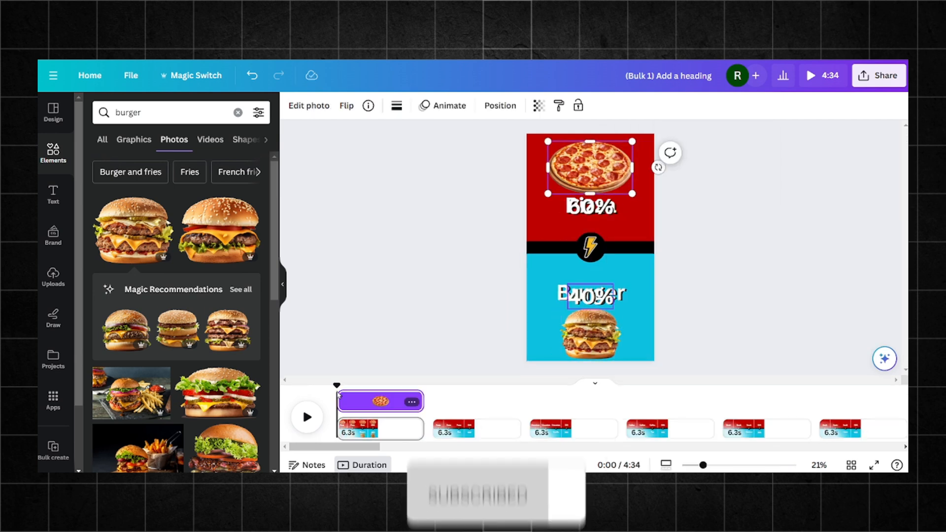
pyautogui.click(578, 317)
pyautogui.moveTo(340, 385); pyautogui.dragTo(342, 385)
# Apply the Pan photo animation to the pizza photo.
pyautogui.click(586, 157)
pyautogui.click(446, 103)
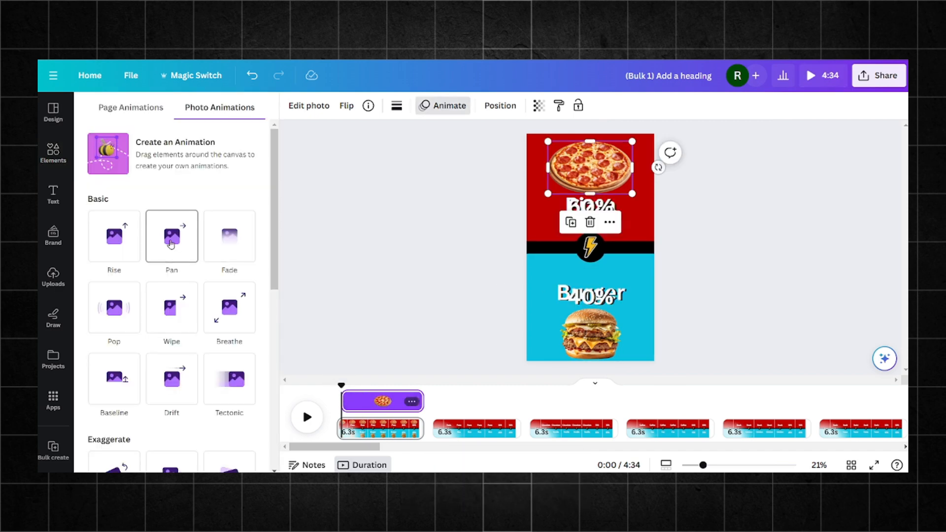
pyautogui.click(167, 237)
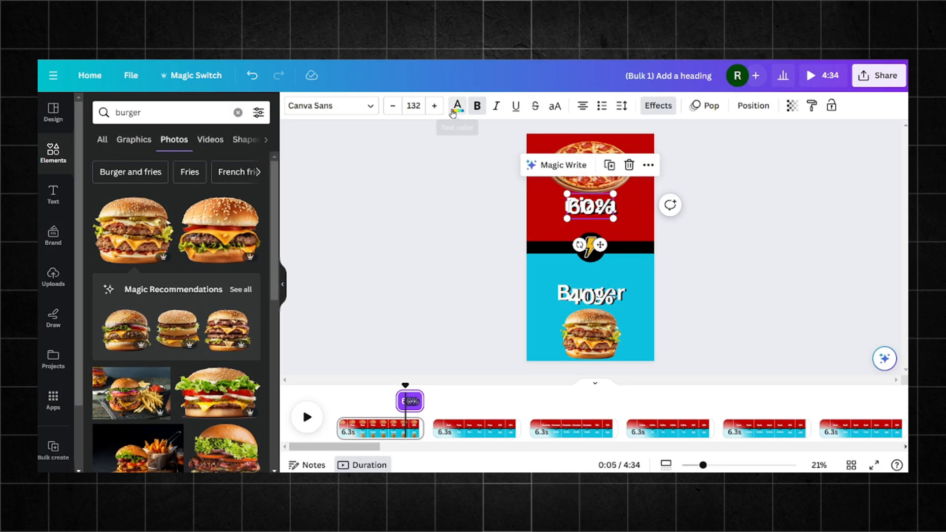
# Set the color of the percentage text on the red half to bright green and preview the video.
pyautogui.click(458, 106)
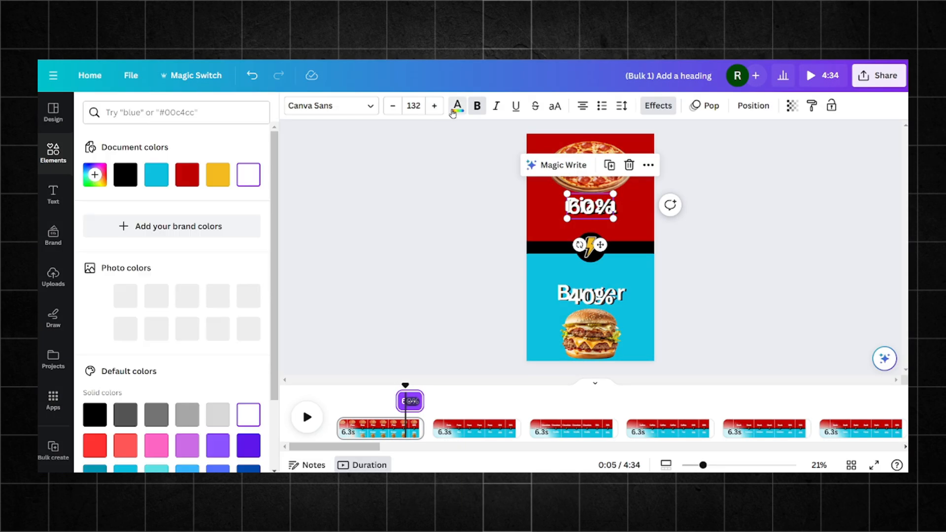
pyautogui.click(95, 175)
pyautogui.write('#00FF21')
pyautogui.moveTo(271, 186); pyautogui.dragTo(242, 187)
pyautogui.moveTo(156, 274); pyautogui.dragTo(143, 275)
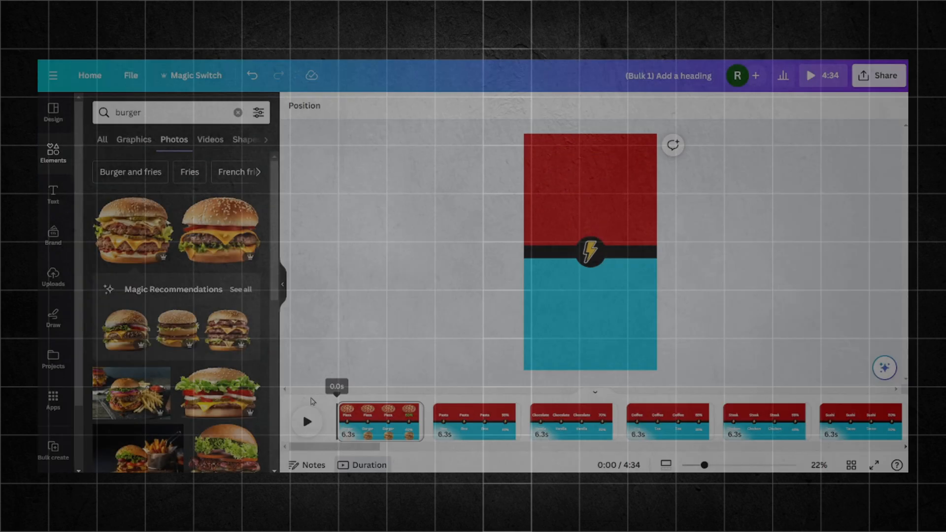
pyautogui.click(307, 422)
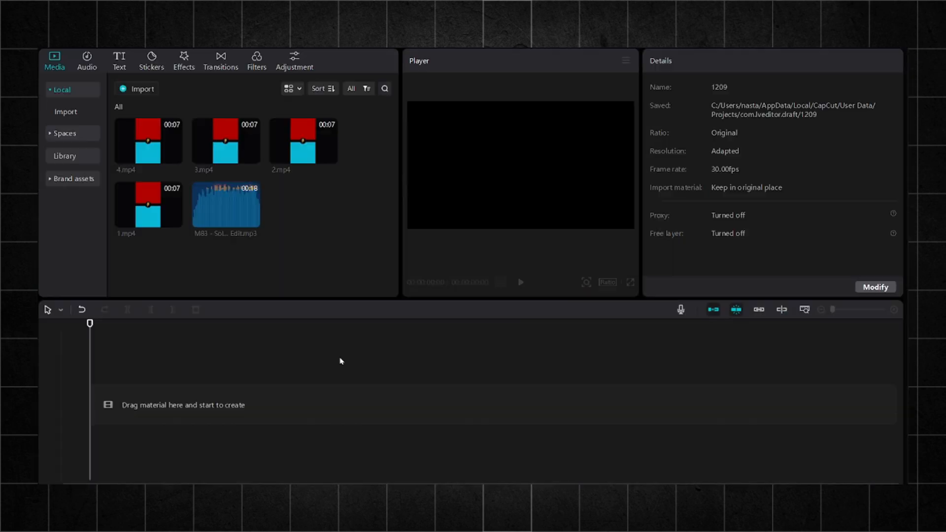
# Switch to CapCut and add the clips 1.mp4, 2.mp4 and 3.mp4 to the timeline.
pyautogui.click(175, 219)
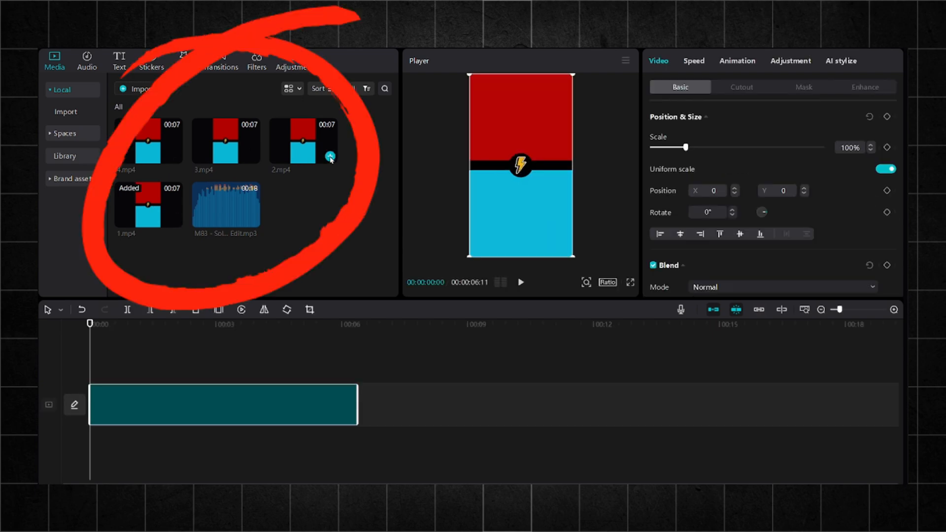
pyautogui.click(330, 156)
pyautogui.click(253, 156)
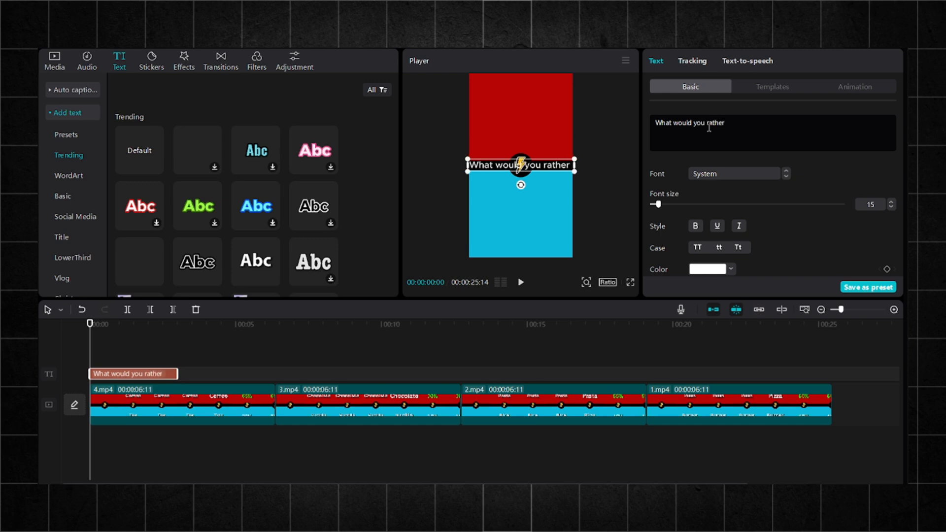
# Open the text-to-speech options for the "What would you rather" text.
pyautogui.click(748, 61)
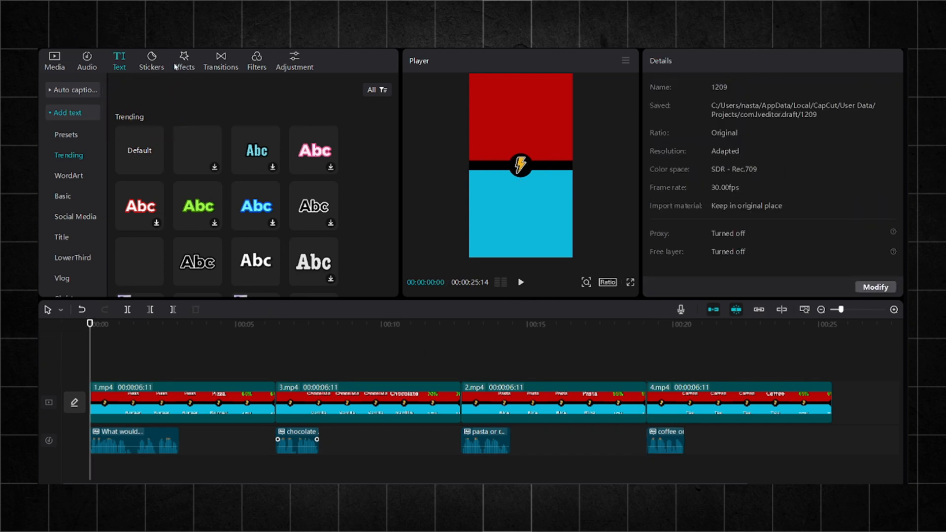
# Search the audio library for "clock" and add the 02:08 "Clock" track to the timeline.
pyautogui.click(96, 65)
pyautogui.click(170, 91)
pyautogui.write('clock')
pyautogui.press('Return')
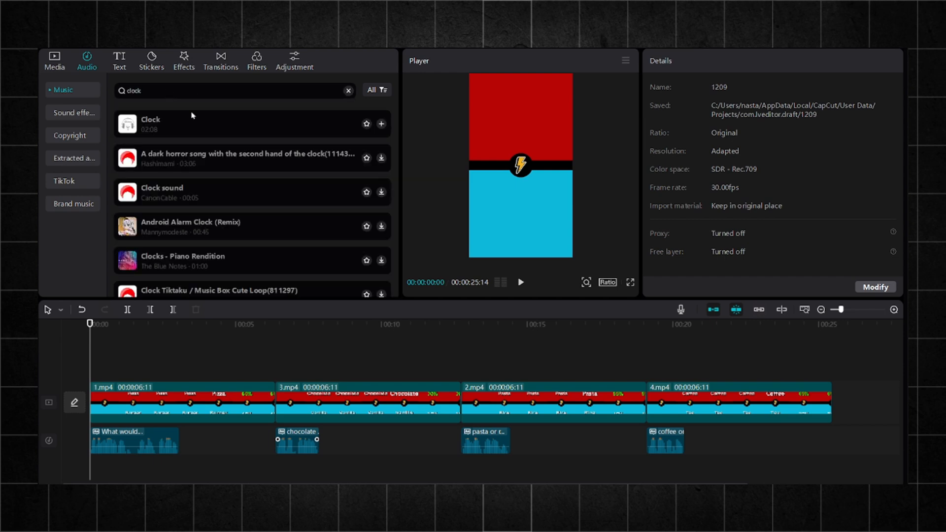
pyautogui.click(203, 124)
pyautogui.click(381, 124)
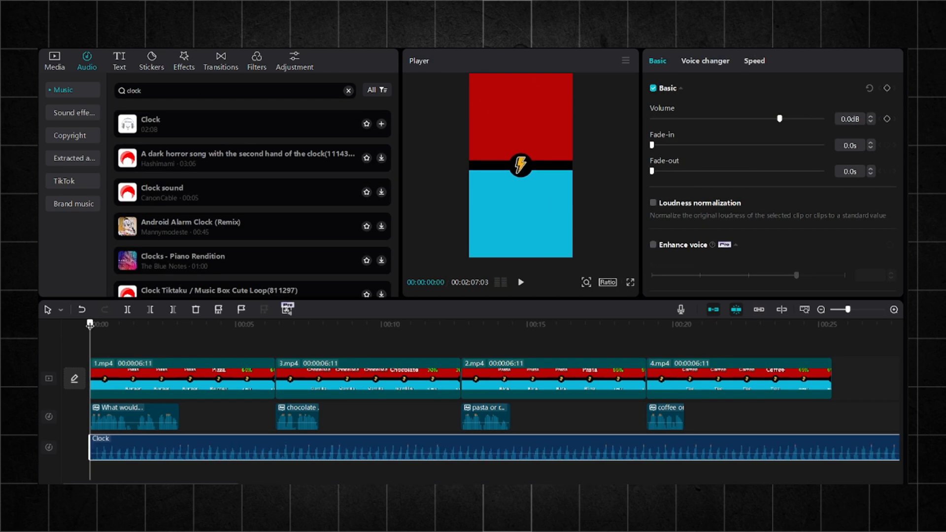
# Split the "Clock" audio into short segments and place one after the voiceover of each of the four clips.
pyautogui.click(157, 325)
pyautogui.click(132, 313)
pyautogui.moveTo(250, 449); pyautogui.dragTo(352, 449)
pyautogui.click(350, 325)
pyautogui.moveTo(508, 450); pyautogui.dragTo(728, 451)
pyautogui.click(560, 329)
pyautogui.hotkey('ctrl', 'b')
pyautogui.hscroll(5, 725, 449)
pyautogui.moveTo(425, 326); pyautogui.dragTo(431, 346)
pyautogui.click(440, 451)
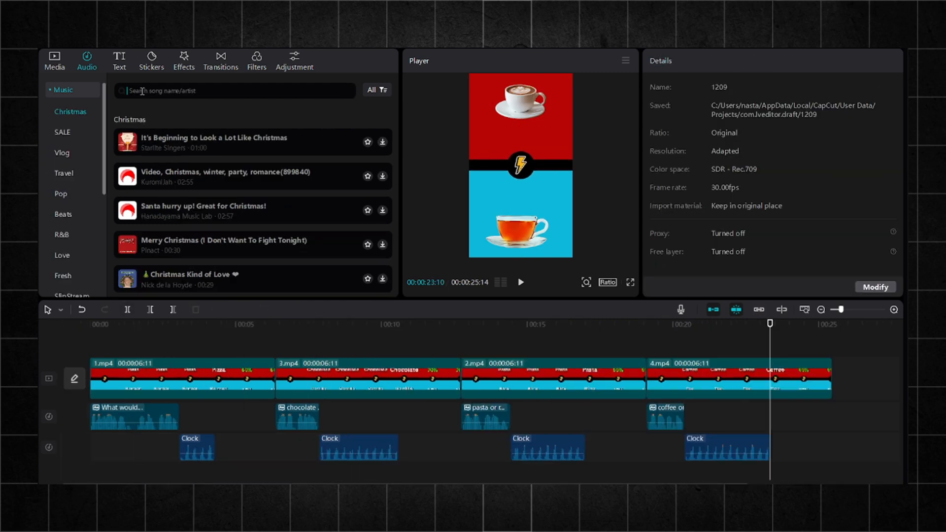
# Search the audio library for "ram bell" and add the "Bell ding" sound to the timeline.
pyautogui.click(142, 91)
pyautogui.write('ram bell')
pyautogui.press('Return')
pyautogui.scroll(-10, 158, 145)
pyautogui.scroll(-1, 155, 147)
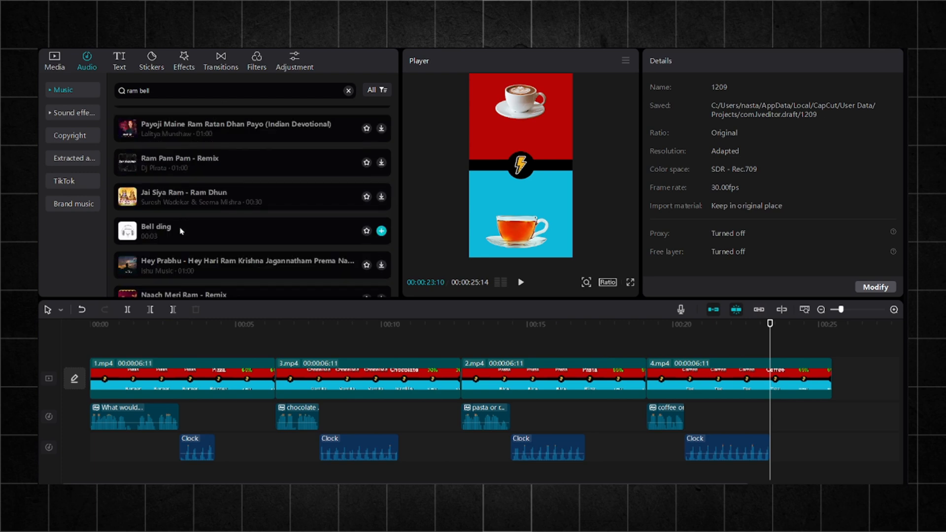
pyautogui.click(381, 231)
# Place the "Bell ding" sound after the first "Clock" segment, paste copies after the other segments, and preview the video.
pyautogui.moveTo(779, 411); pyautogui.dragTo(219, 416)
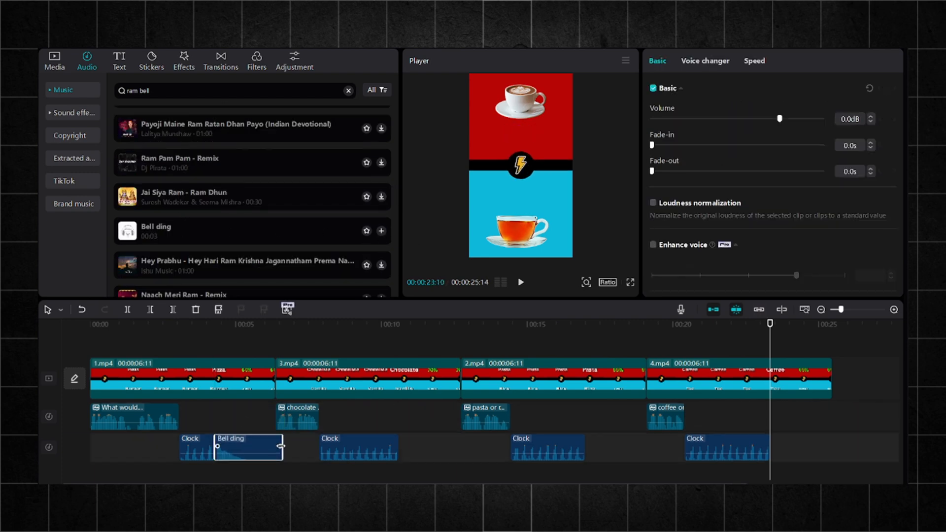
pyautogui.moveTo(352, 331); pyautogui.dragTo(91, 336)
pyautogui.hotkey('ctrl', 'v')
pyautogui.hotkey('ctrl', 'v')
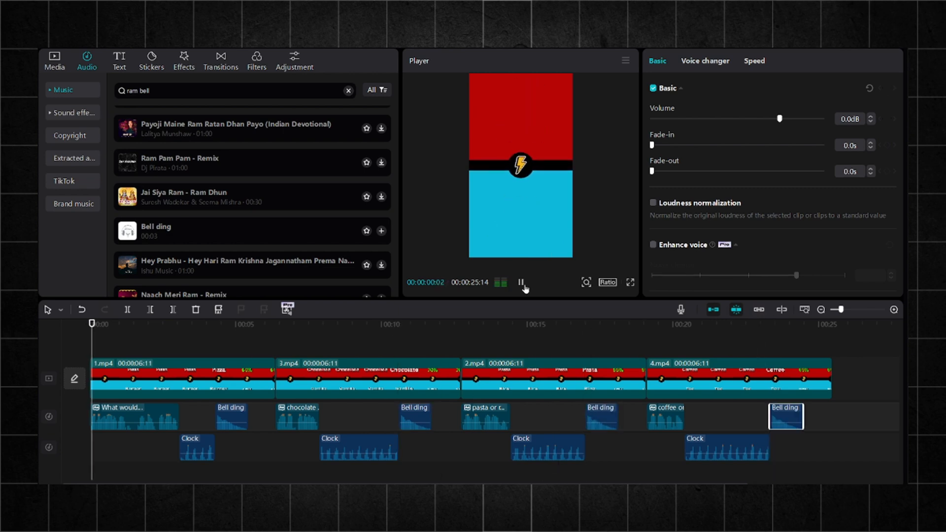
pyautogui.click(523, 286)
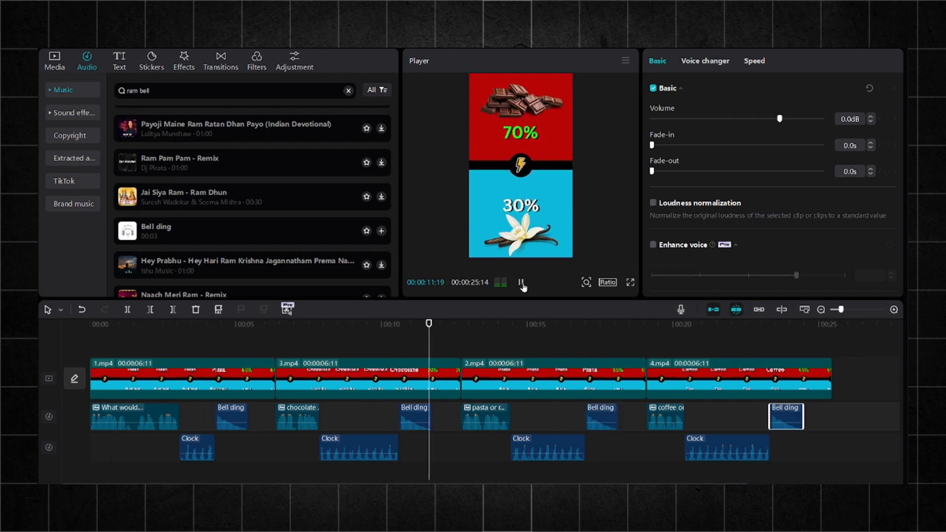